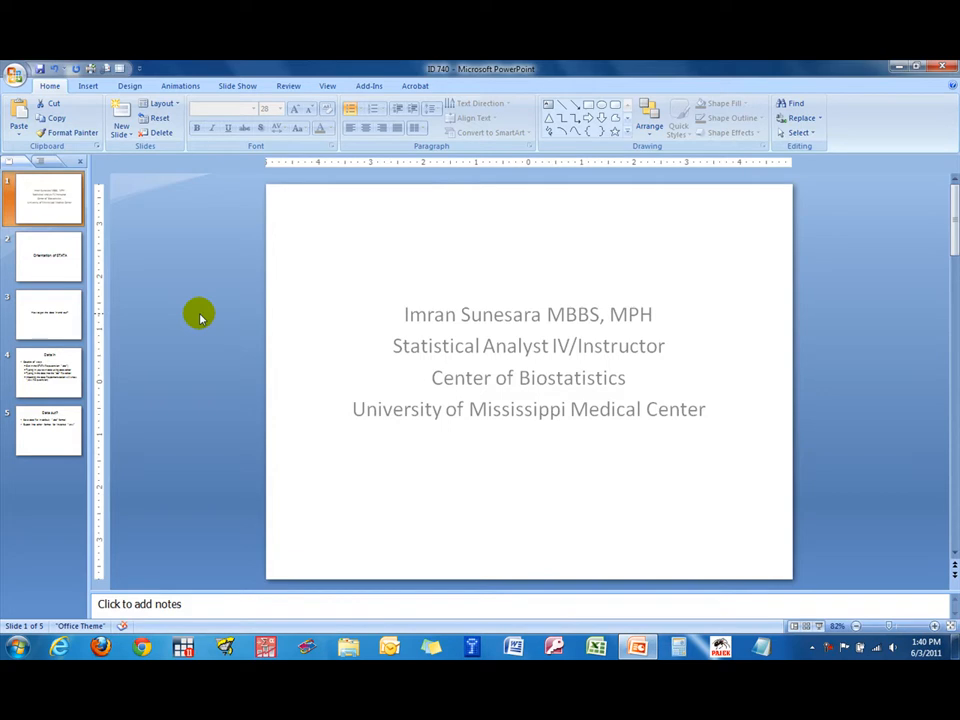
Show slide 2, "Orientation of STATA", get the presentation out of the way and launch Stata.
{"action": "left_click", "coordinate": [47, 272]}
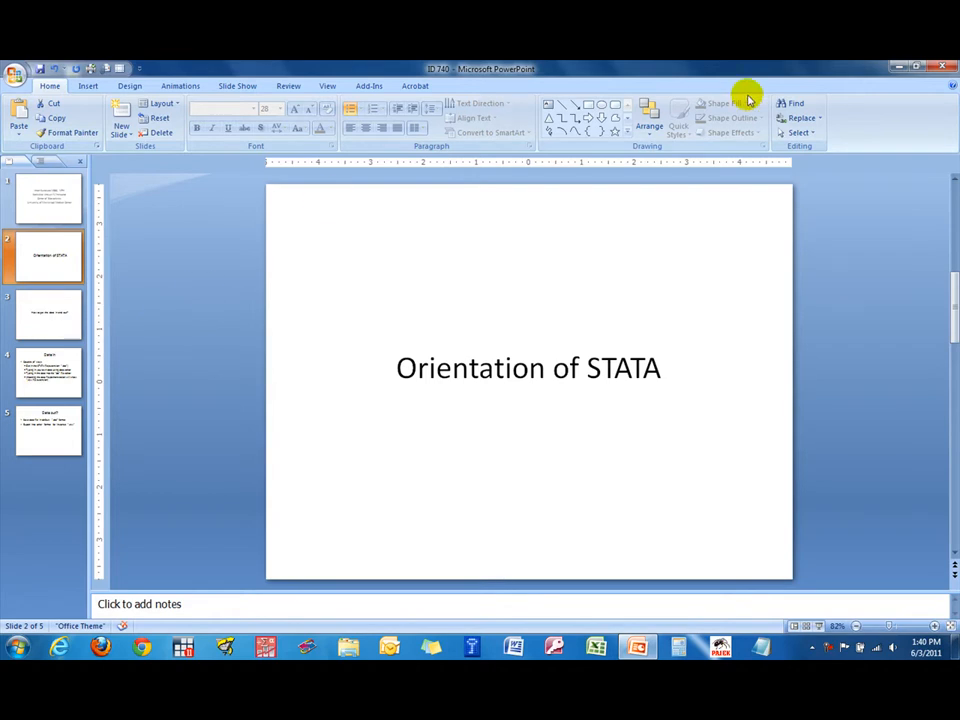
{"action": "left_click", "coordinate": [898, 70]}
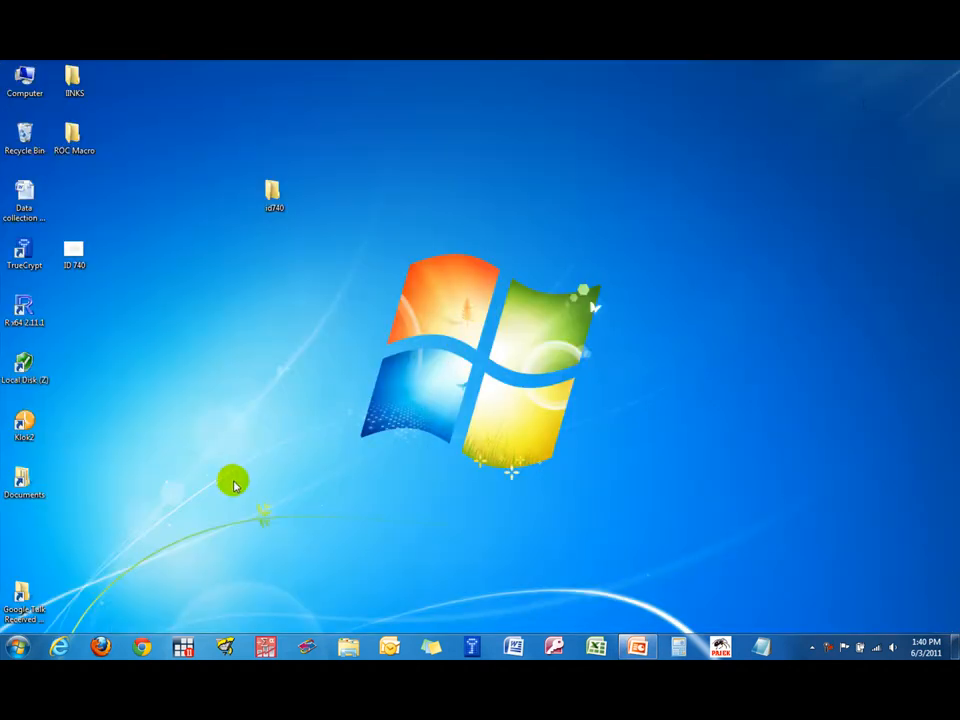
{"action": "left_click", "coordinate": [185, 648]}
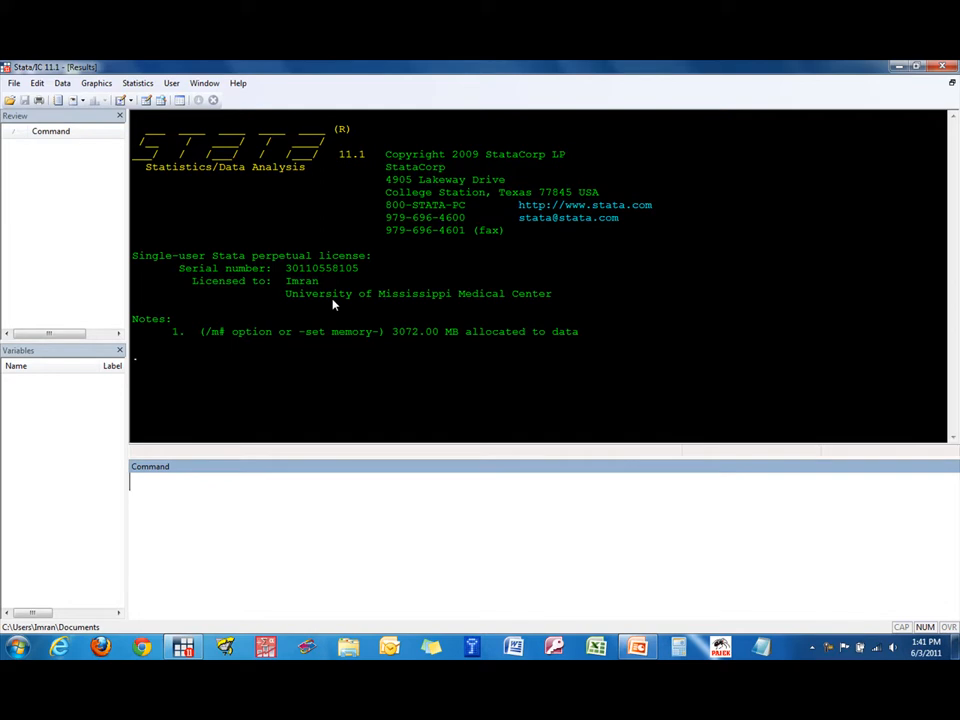
Set the Results window's color scheme to Standard and apply it.
{"action": "right_click", "coordinate": [585, 262]}
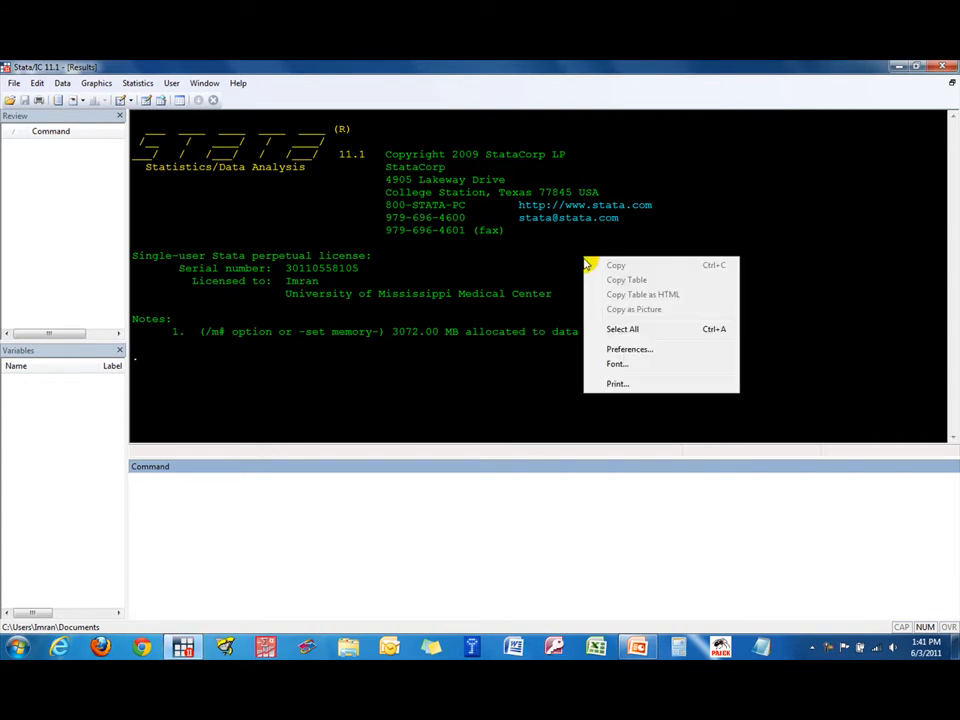
{"action": "left_click", "coordinate": [612, 356]}
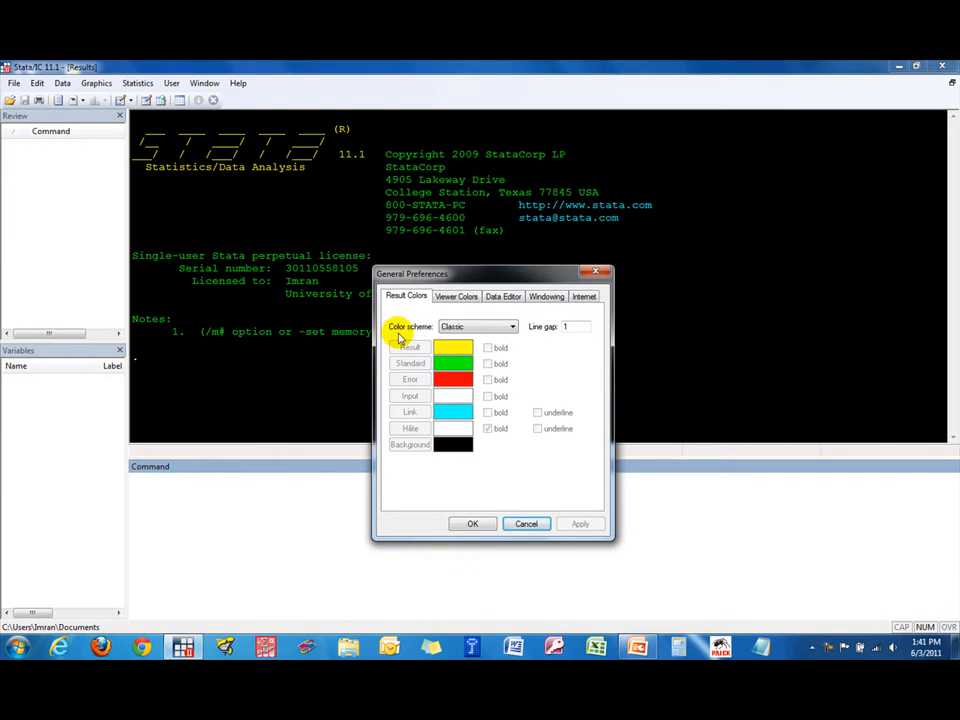
{"action": "left_click", "coordinate": [497, 333]}
{"action": "left_click", "coordinate": [495, 339]}
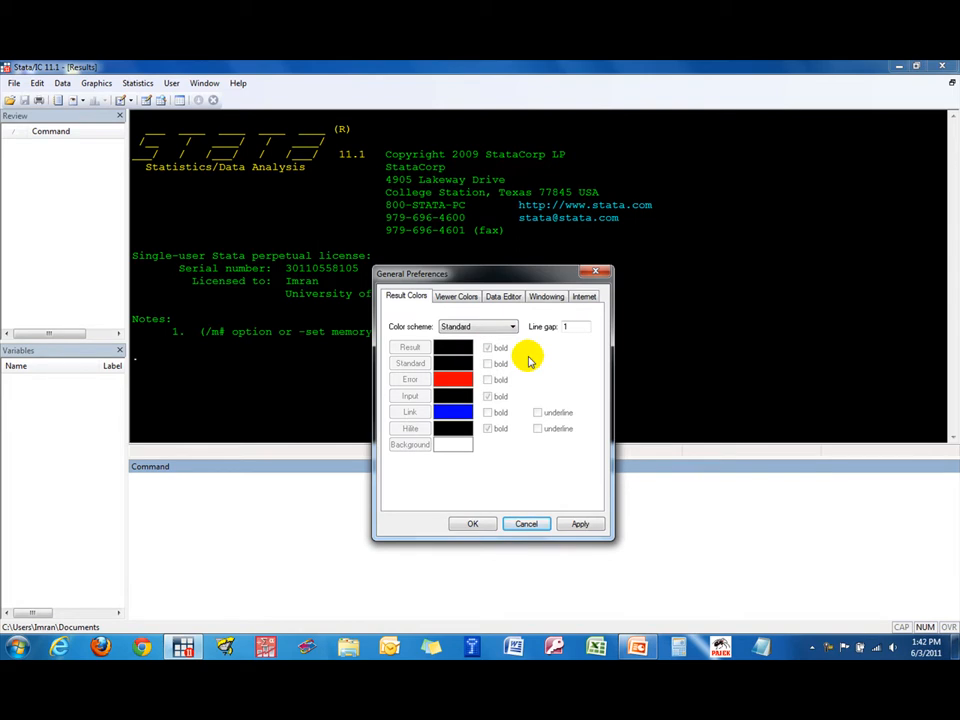
{"action": "left_click", "coordinate": [579, 523]}
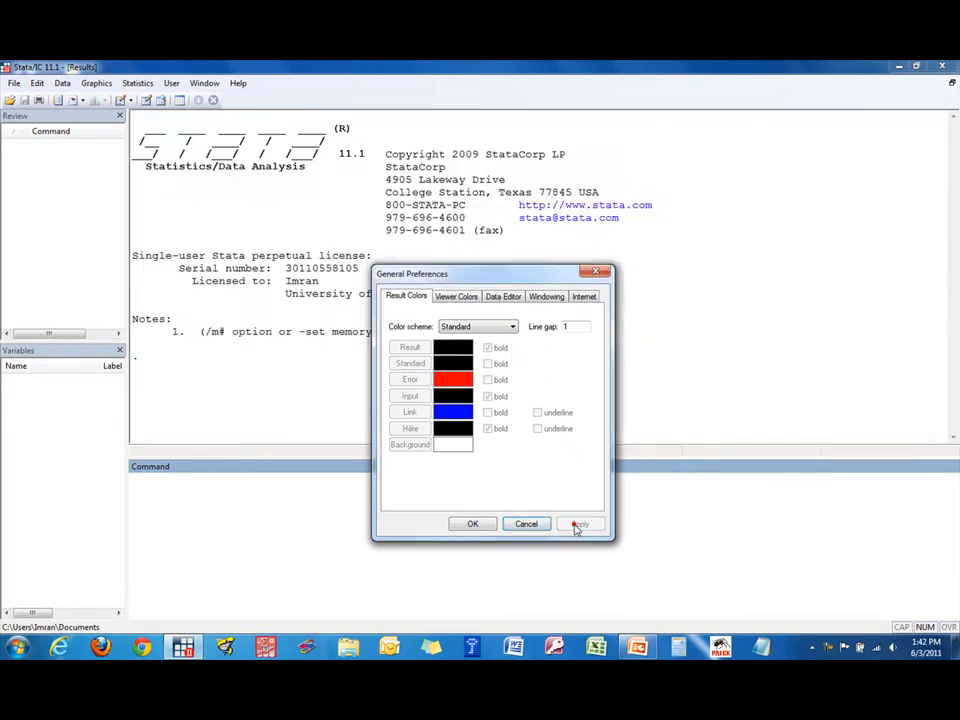
{"action": "left_click", "coordinate": [478, 524]}
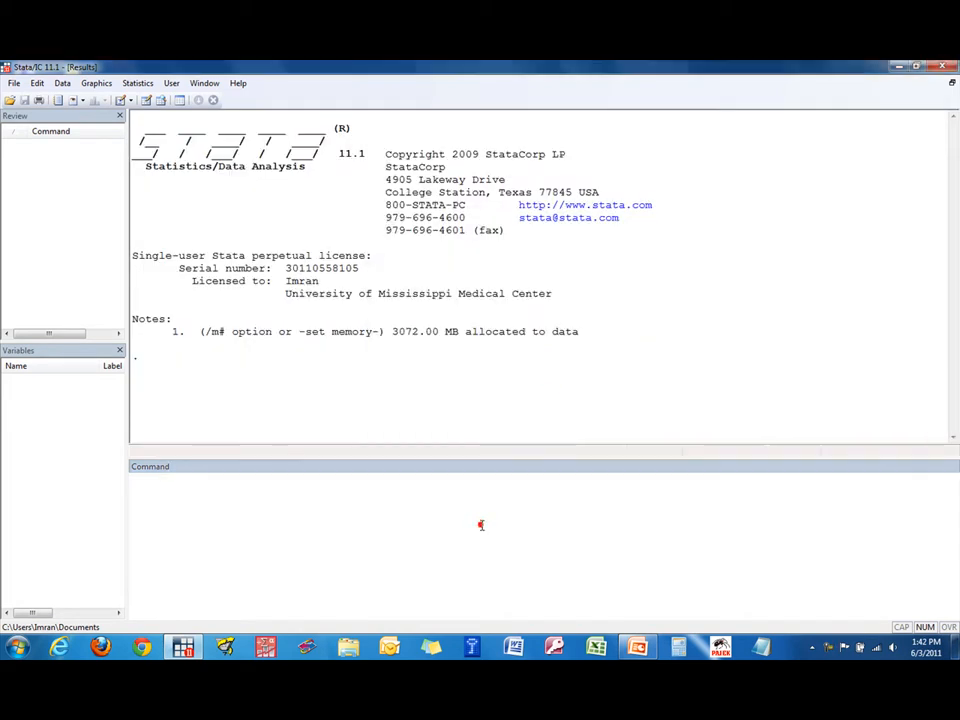
Set the Results window's color scheme back to Classic and apply it.
{"action": "right_click", "coordinate": [649, 268]}
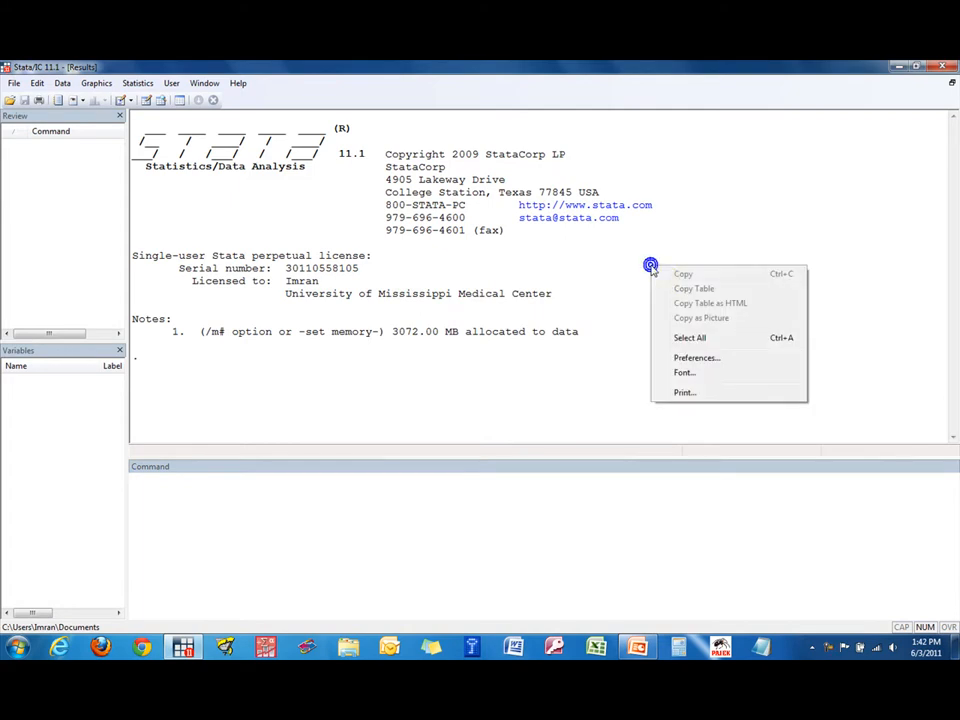
{"action": "left_click", "coordinate": [700, 358]}
{"action": "left_click_drag", "start_coordinate": [145, 72], "coordinate": [505, 199]}
{"action": "left_click", "coordinate": [467, 245]}
{"action": "left_click", "coordinate": [470, 274]}
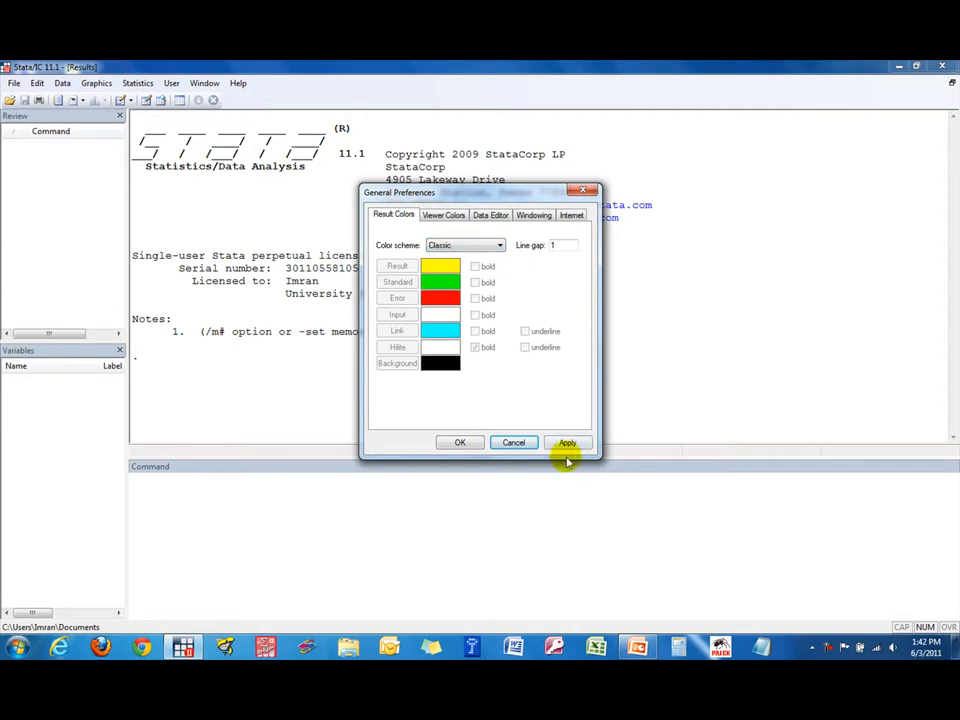
{"action": "left_click", "coordinate": [568, 446]}
{"action": "left_click", "coordinate": [461, 445]}
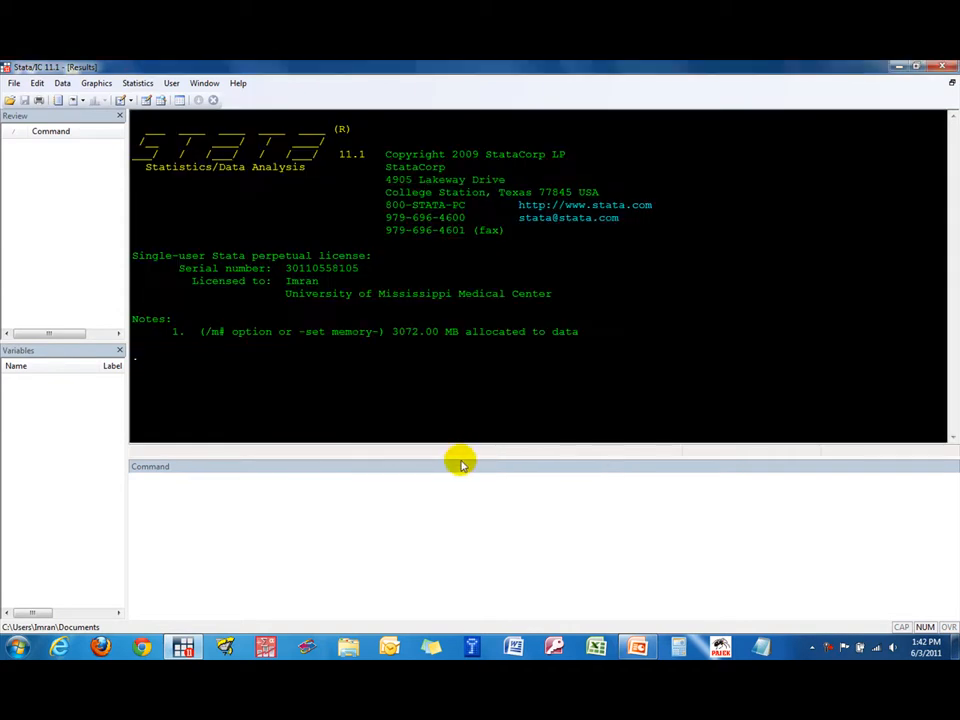
Make the Command window slightly taller and check the font settings of the Results window without changing them.
{"action": "left_click_drag", "start_coordinate": [463, 456], "coordinate": [473, 426]}
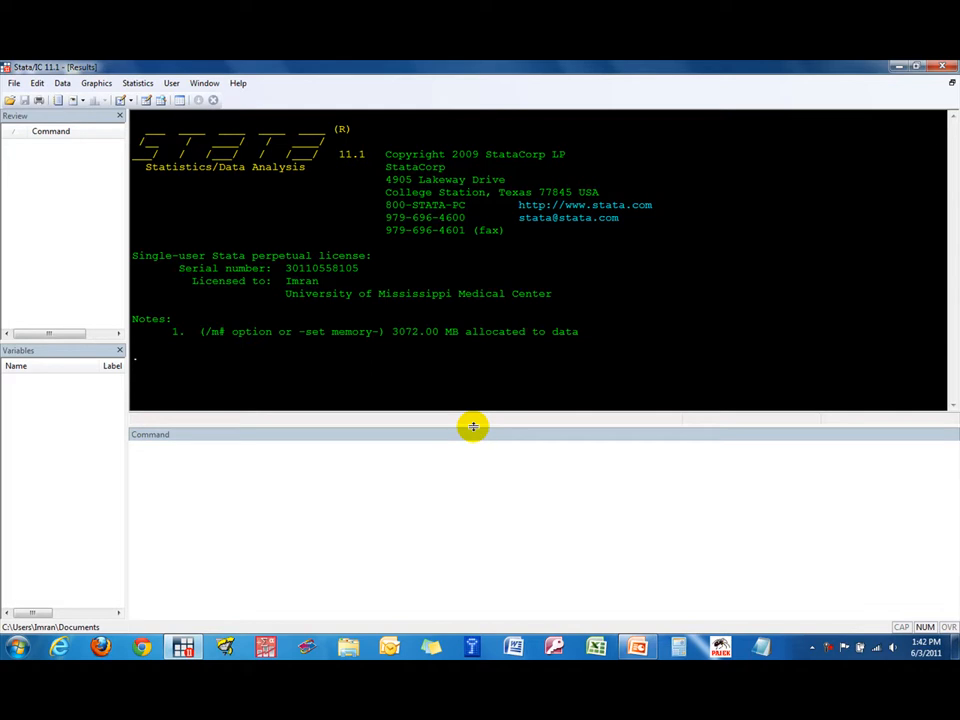
{"action": "right_click", "coordinate": [658, 282]}
{"action": "left_click", "coordinate": [703, 394]}
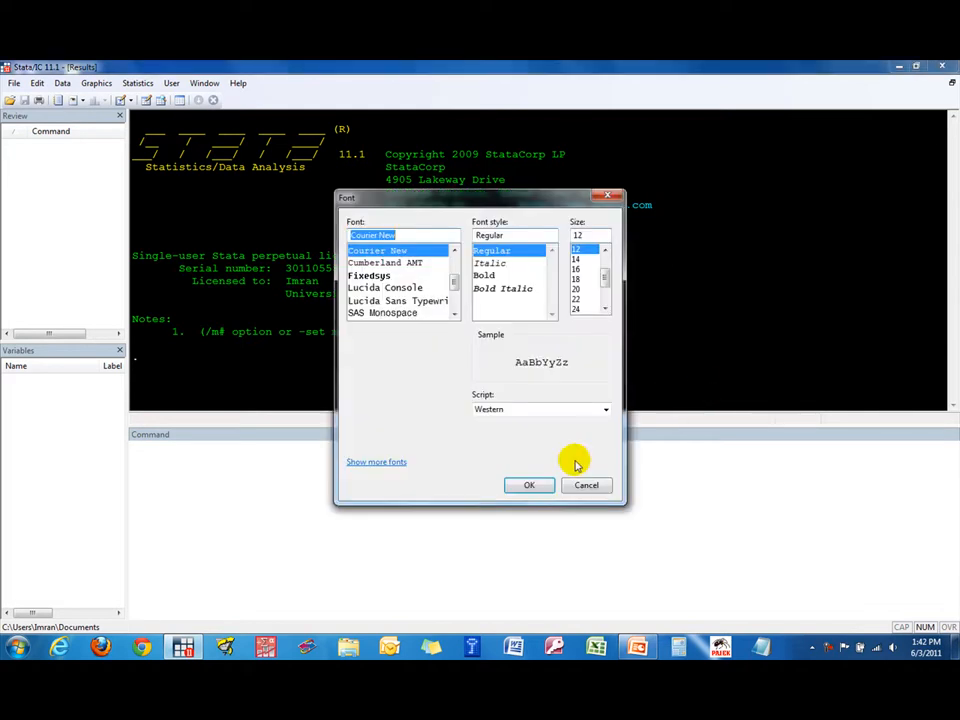
{"action": "left_click", "coordinate": [530, 486]}
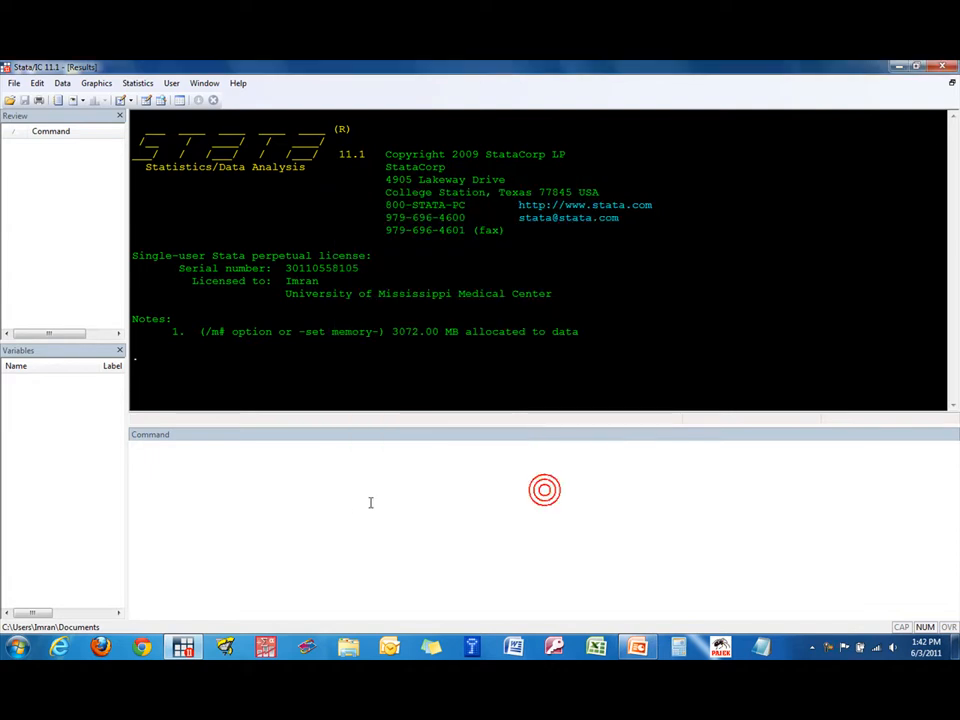
Check the font settings of the Command window without changing them and make that window slightly shorter.
{"action": "right_click", "coordinate": [300, 484]}
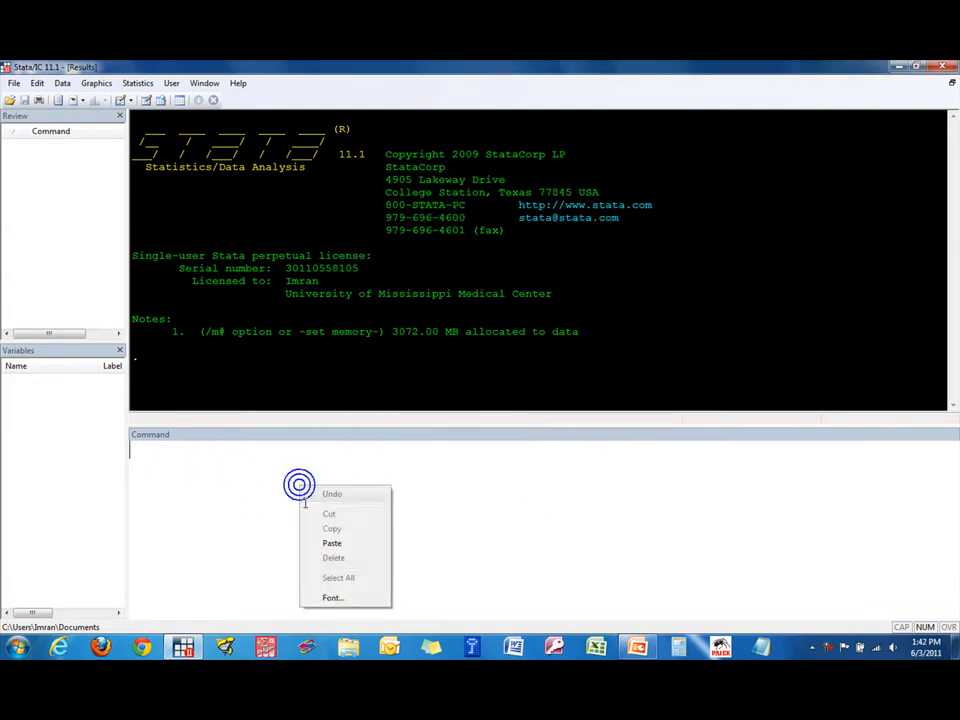
{"action": "left_click", "coordinate": [329, 597]}
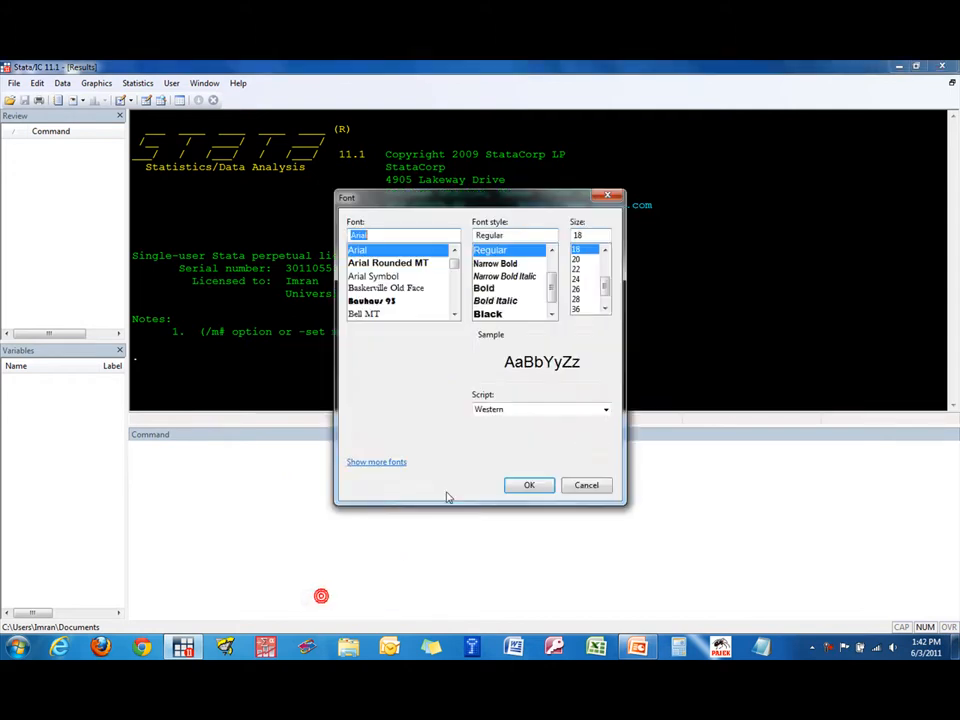
{"action": "left_click", "coordinate": [585, 484]}
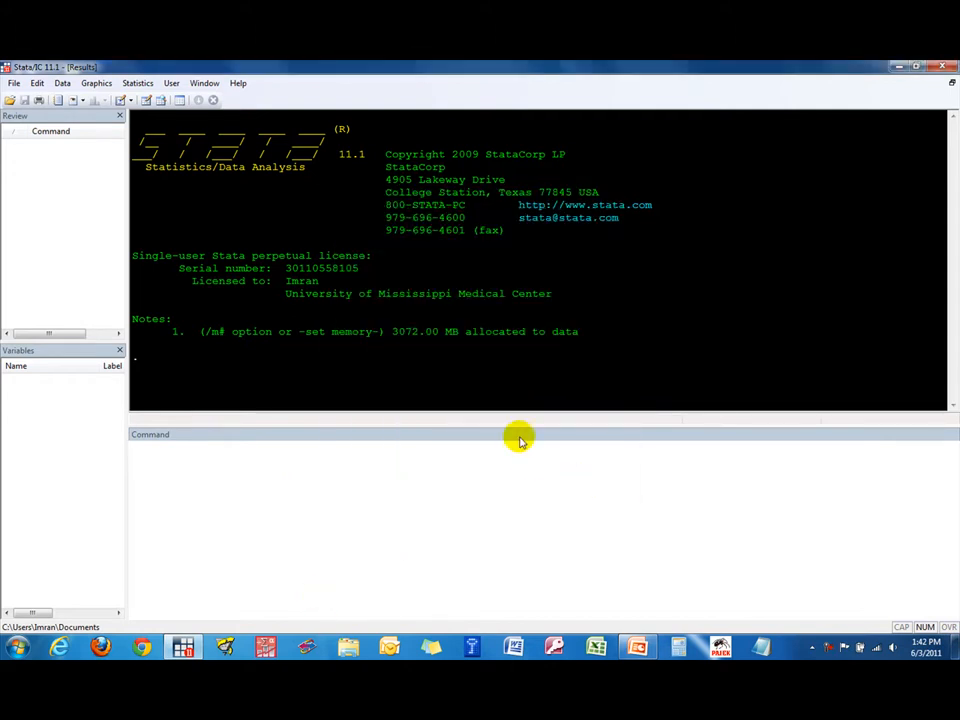
{"action": "left_click_drag", "start_coordinate": [528, 424], "coordinate": [528, 449]}
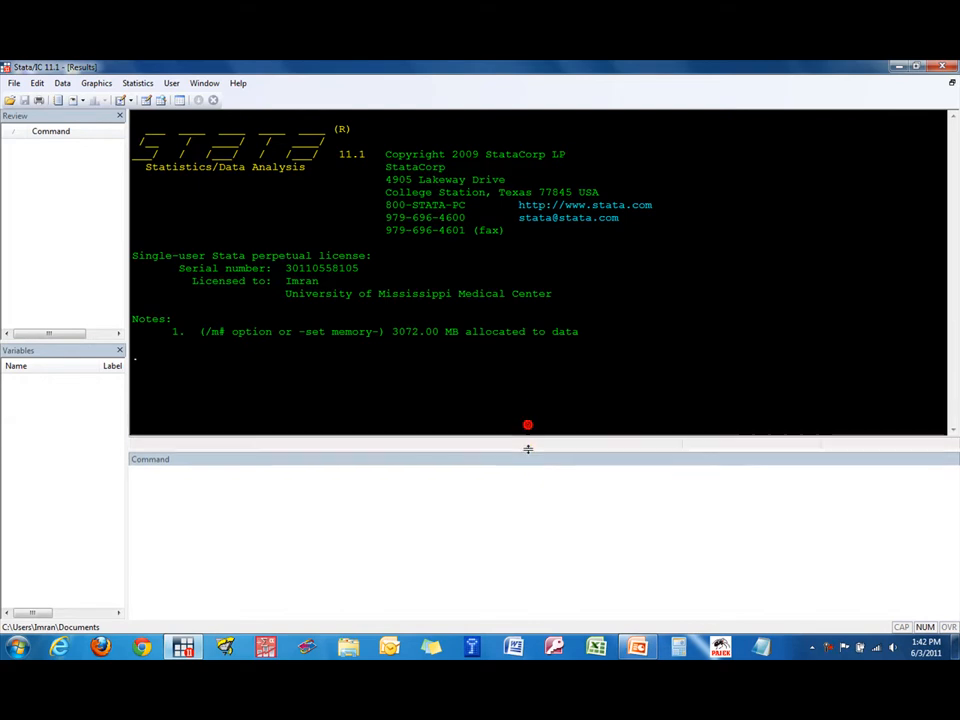
Look through Stata's available file, edit, data, graphics, statistics, window and help commands, ending in the empty Command window.
{"action": "left_click", "coordinate": [15, 83]}
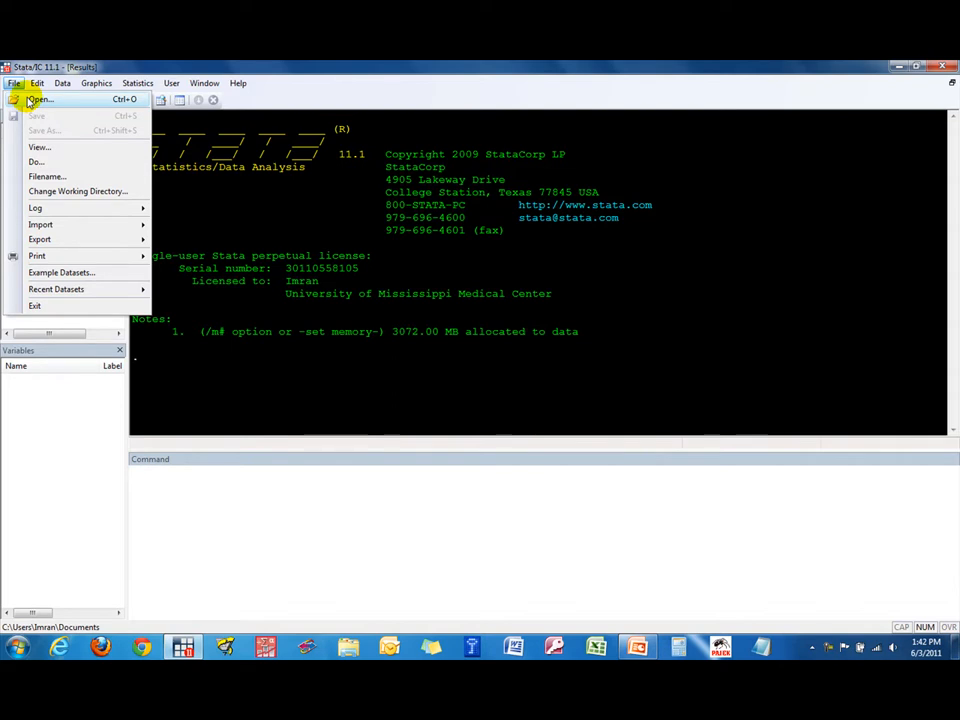
{"action": "mouse_move", "coordinate": [38, 82]}
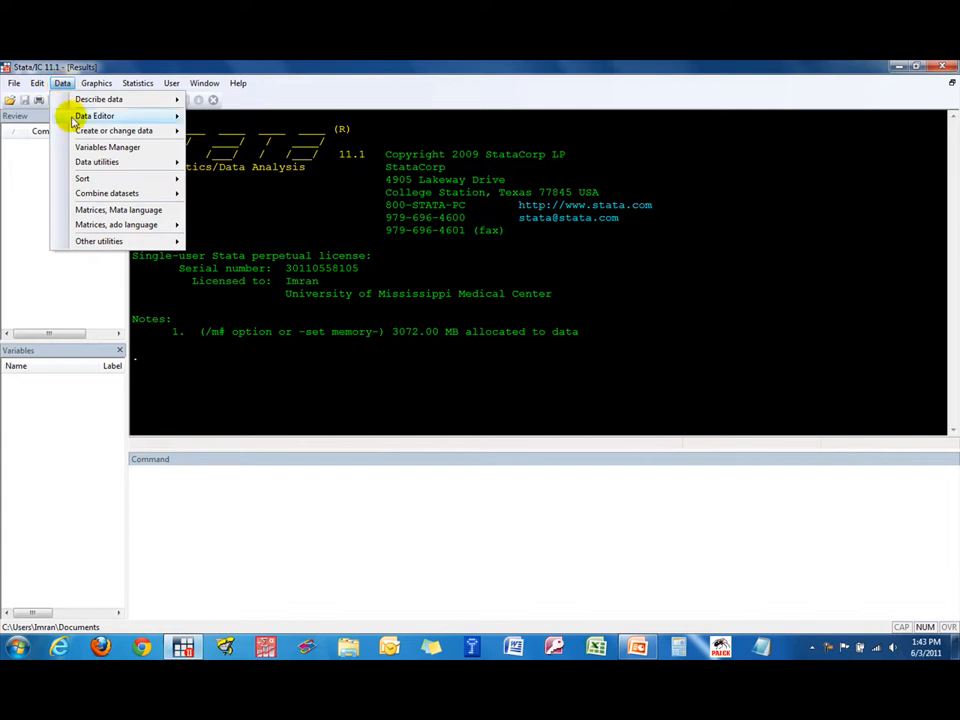
{"action": "mouse_move", "coordinate": [85, 103]}
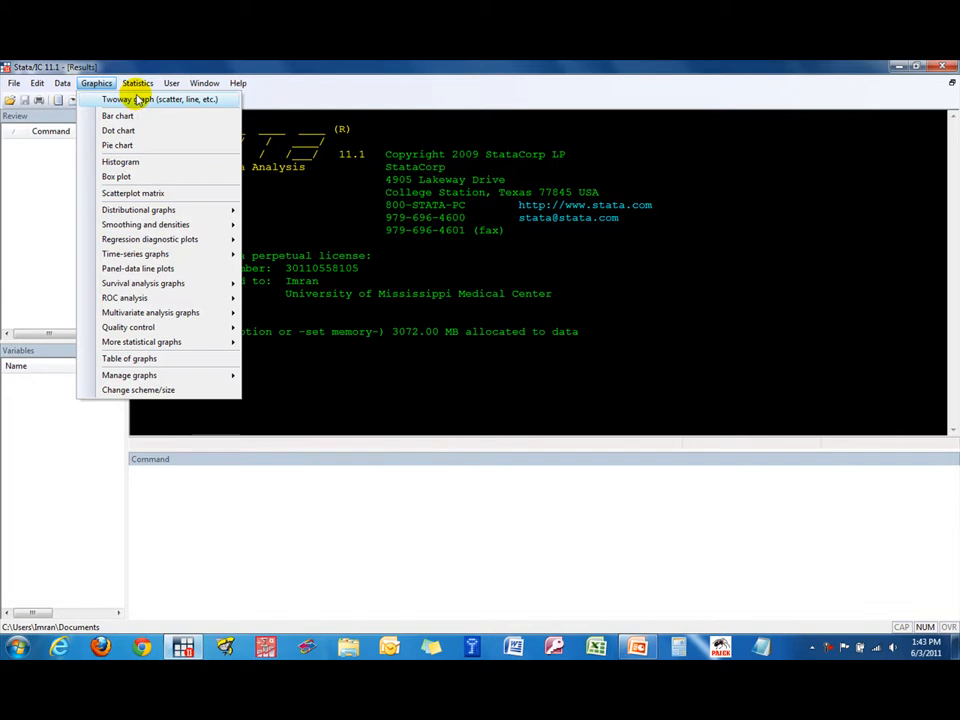
{"action": "mouse_move", "coordinate": [139, 88]}
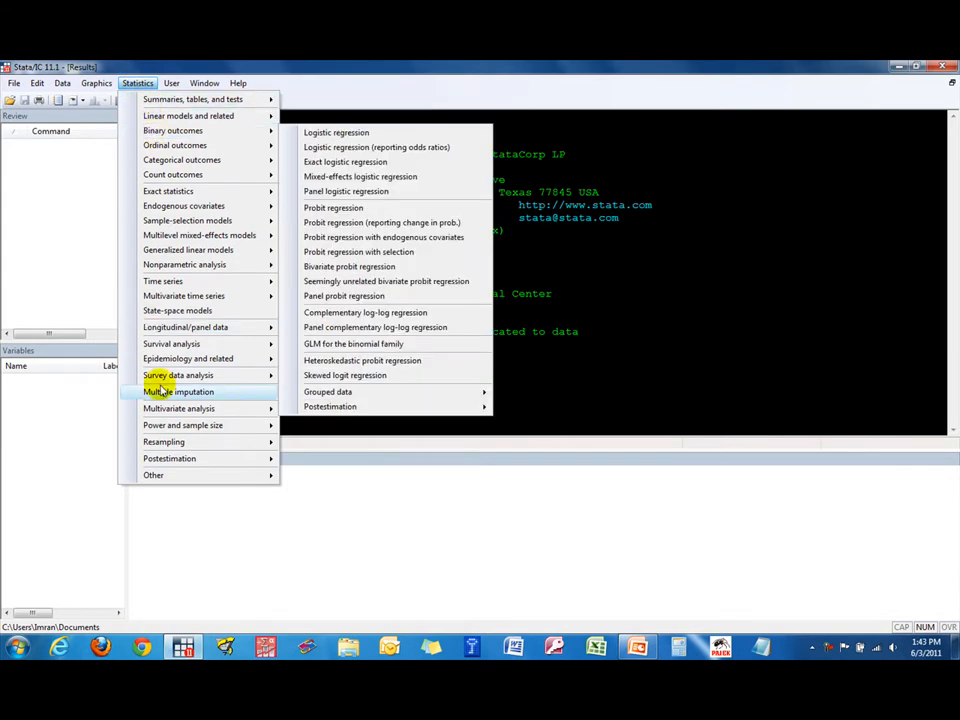
{"action": "mouse_move", "coordinate": [178, 428]}
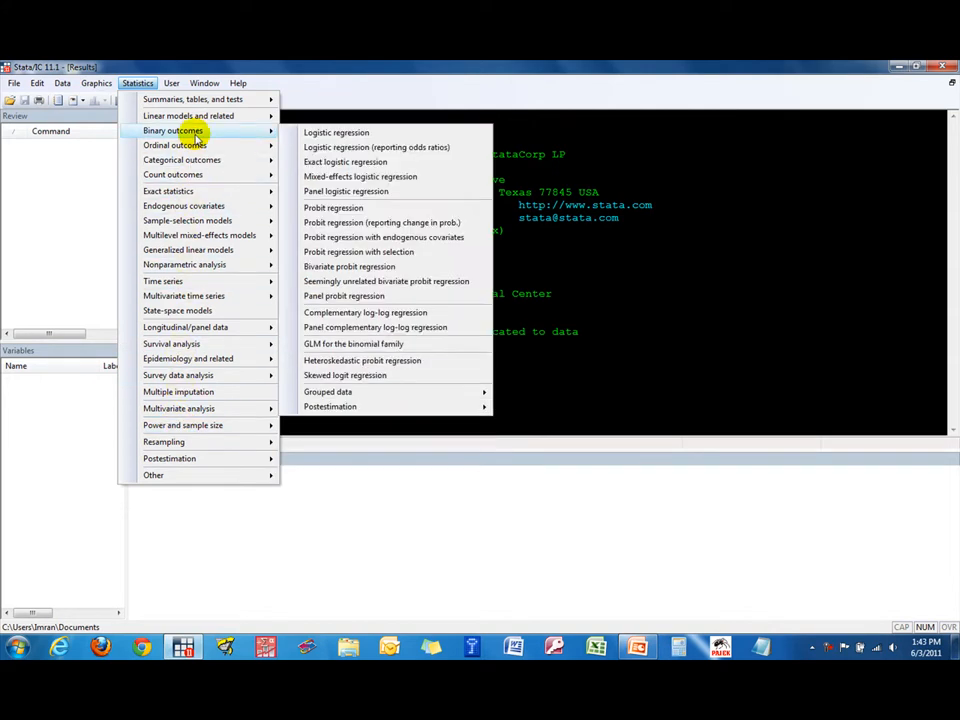
{"action": "mouse_move", "coordinate": [195, 101]}
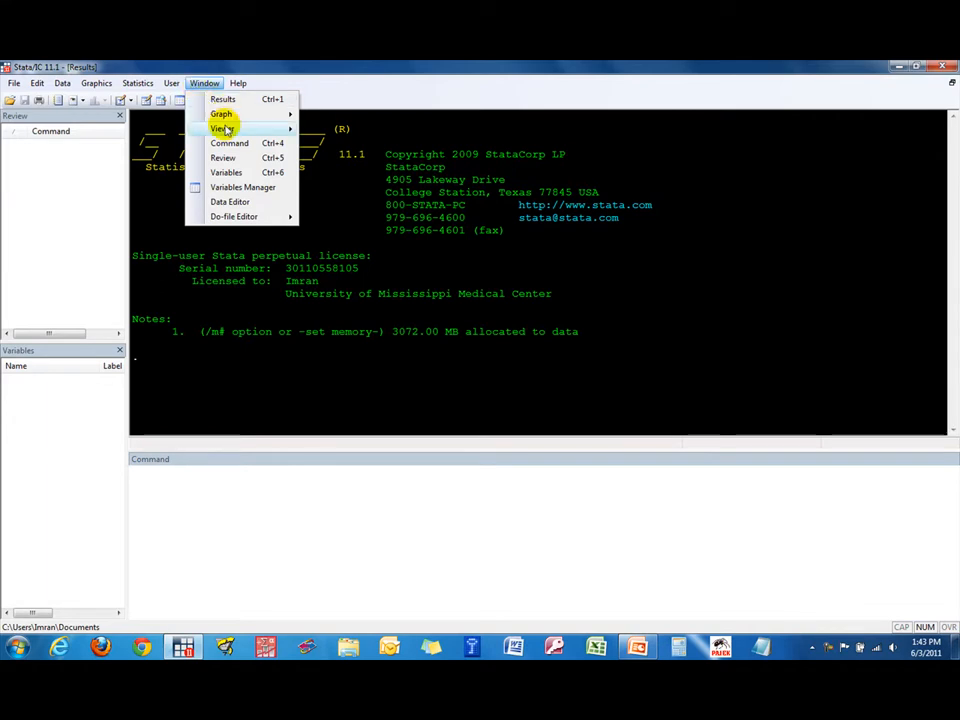
{"action": "mouse_move", "coordinate": [237, 87]}
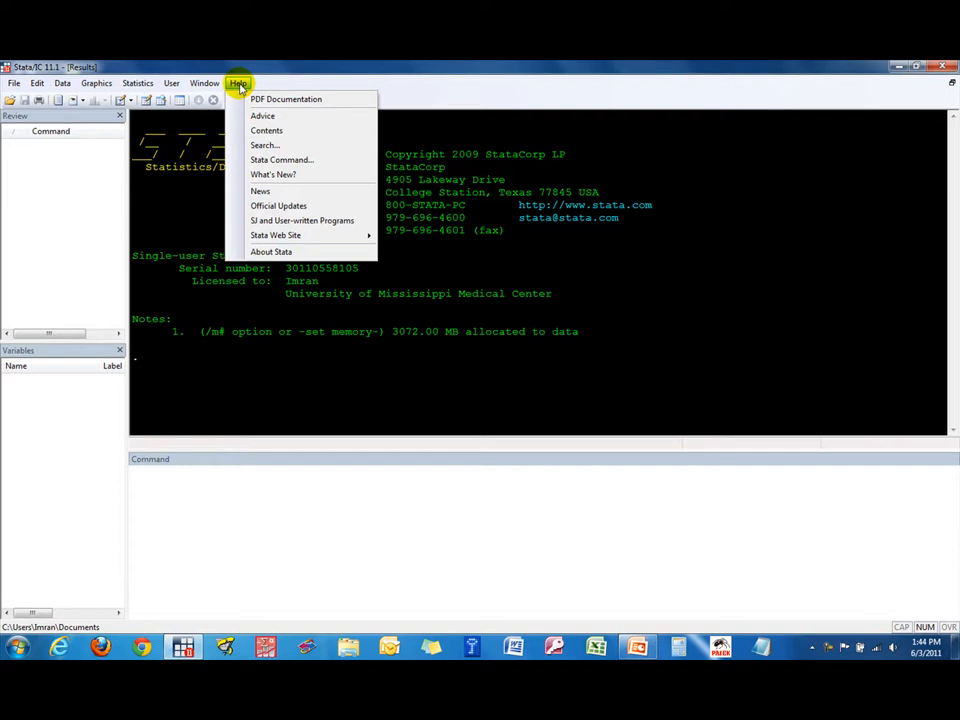
{"action": "left_click", "coordinate": [259, 491]}
{"action": "left_click", "coordinate": [248, 508]}
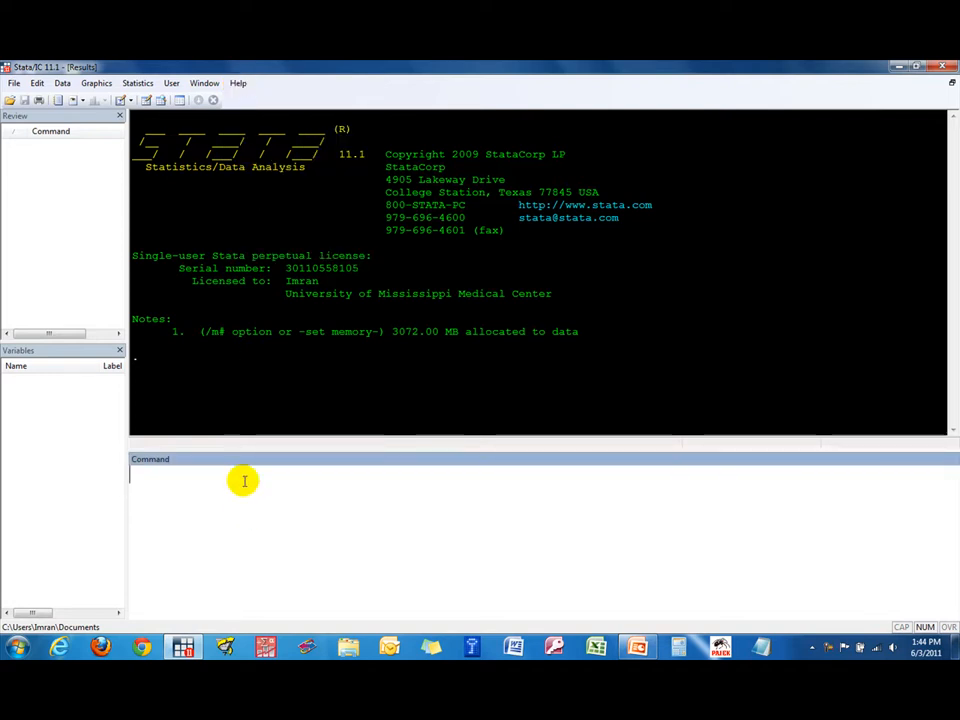
Switch to the PowerPoint presentation and show slide 3, pointing out its text "How to get the data in and out?".
{"action": "left_click", "coordinate": [637, 648]}
{"action": "left_click", "coordinate": [49, 318]}
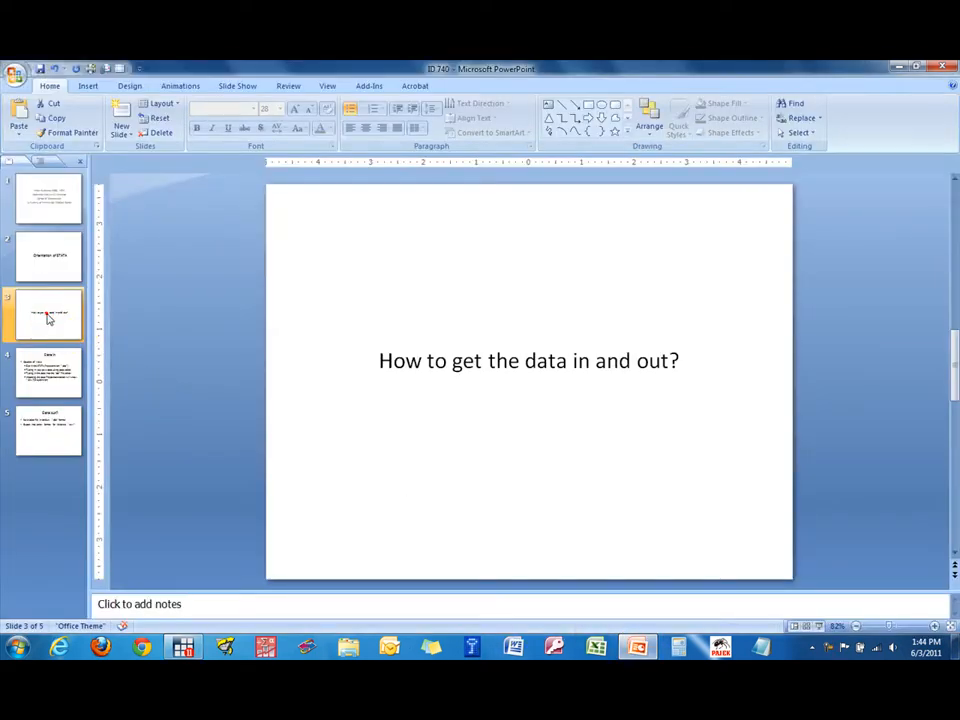
{"action": "left_click_drag", "start_coordinate": [379, 360], "coordinate": [632, 364]}
{"action": "double_click", "coordinate": [645, 362]}
{"action": "left_click", "coordinate": [504, 396]}
{"action": "left_click_drag", "start_coordinate": [389, 363], "coordinate": [614, 365]}
{"action": "left_click", "coordinate": [622, 368]}
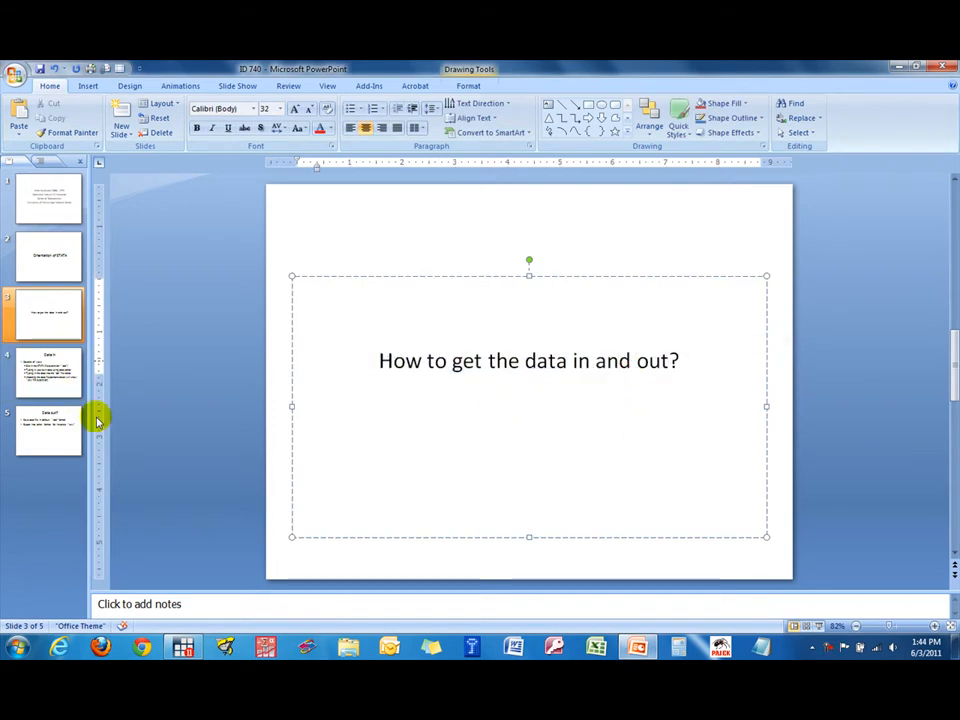
Show slide 4, "Data in", and highlight the ".dta" extension in its first sub-bullet.
{"action": "mouse_move", "coordinate": [641, 650]}
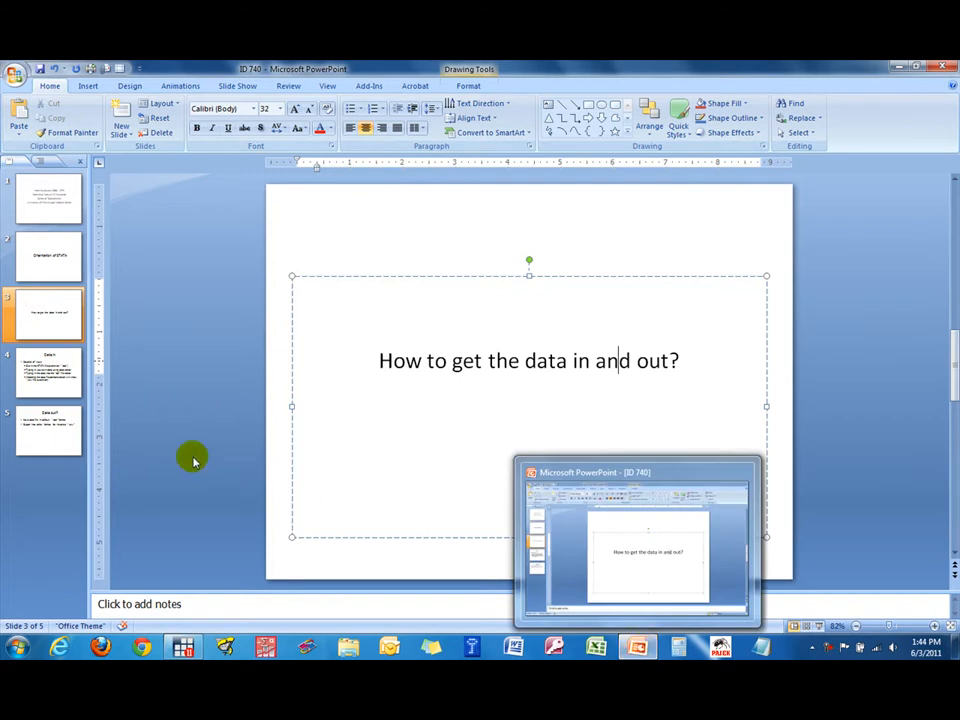
{"action": "left_click", "coordinate": [45, 370]}
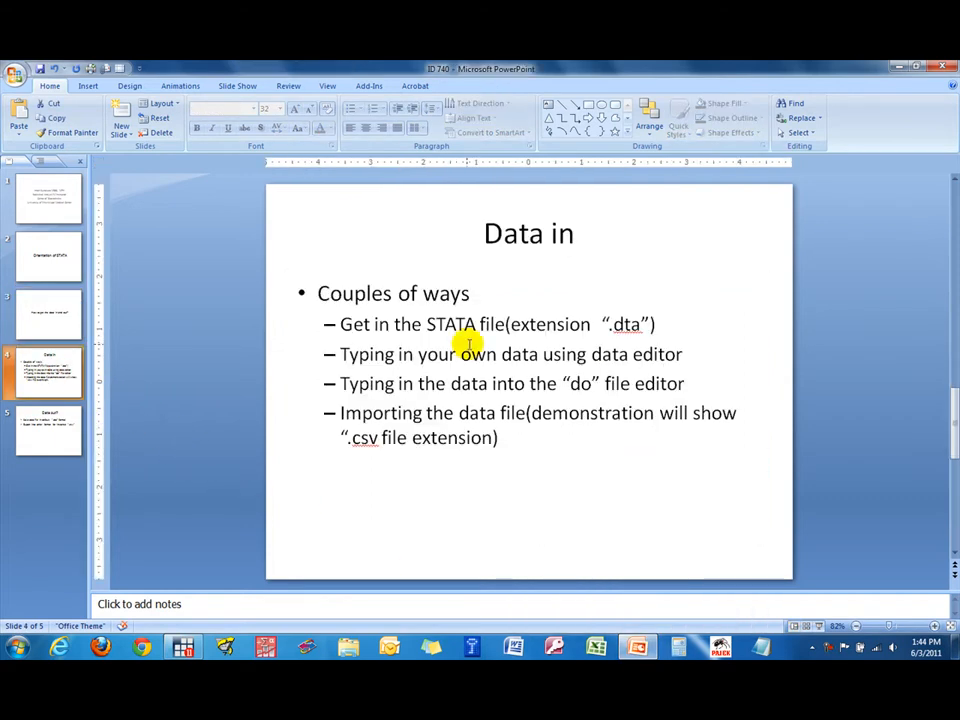
{"action": "double_click", "coordinate": [610, 325]}
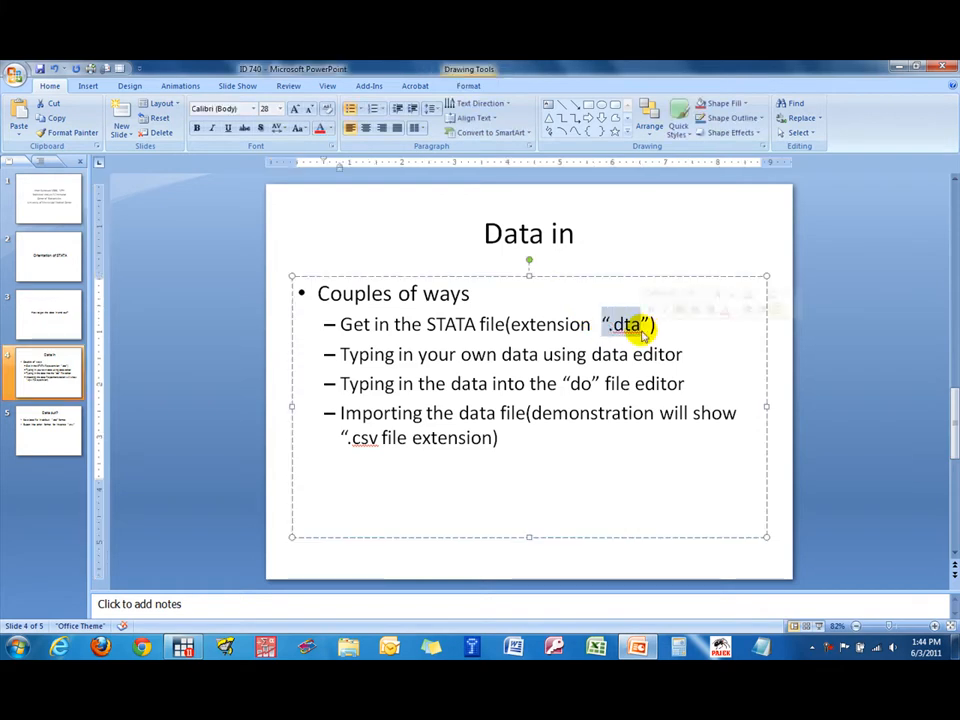
Minimize PowerPoint and Stata, look at the Stata dataset "data" in the desktop folder id740, and minimize the folder window.
{"action": "left_click", "coordinate": [641, 648]}
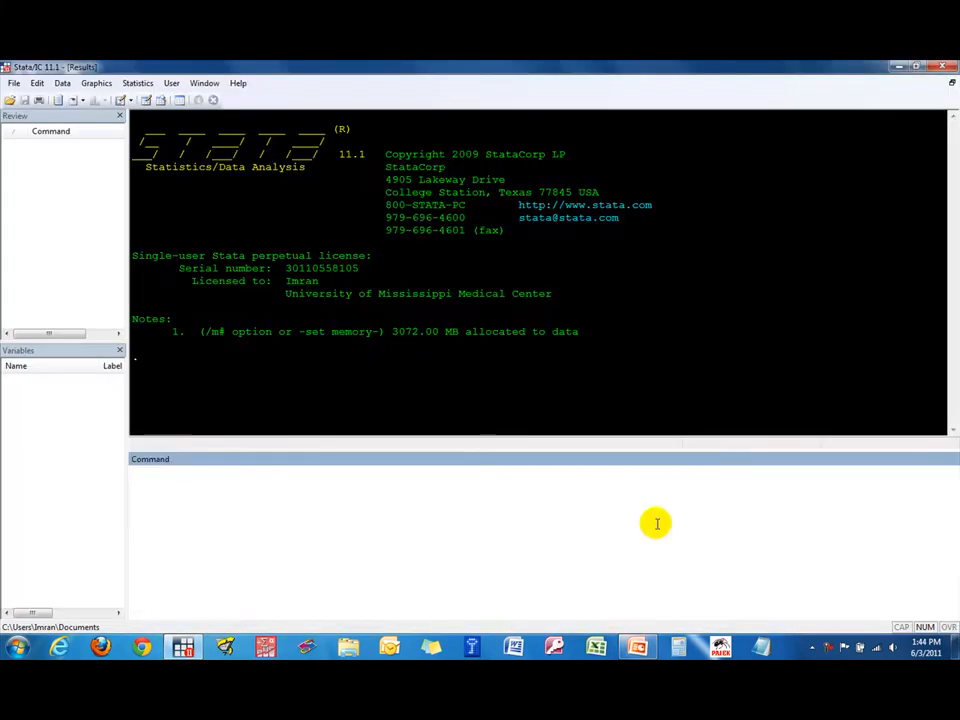
{"action": "left_click", "coordinate": [896, 67]}
{"action": "double_click", "coordinate": [270, 205]}
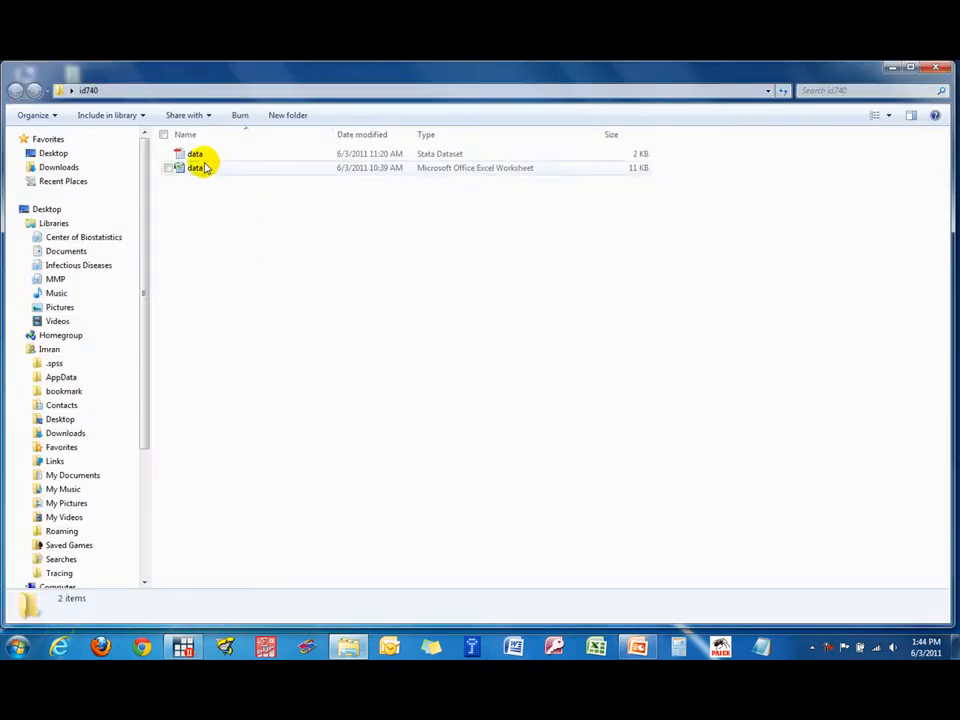
{"action": "left_click", "coordinate": [195, 154]}
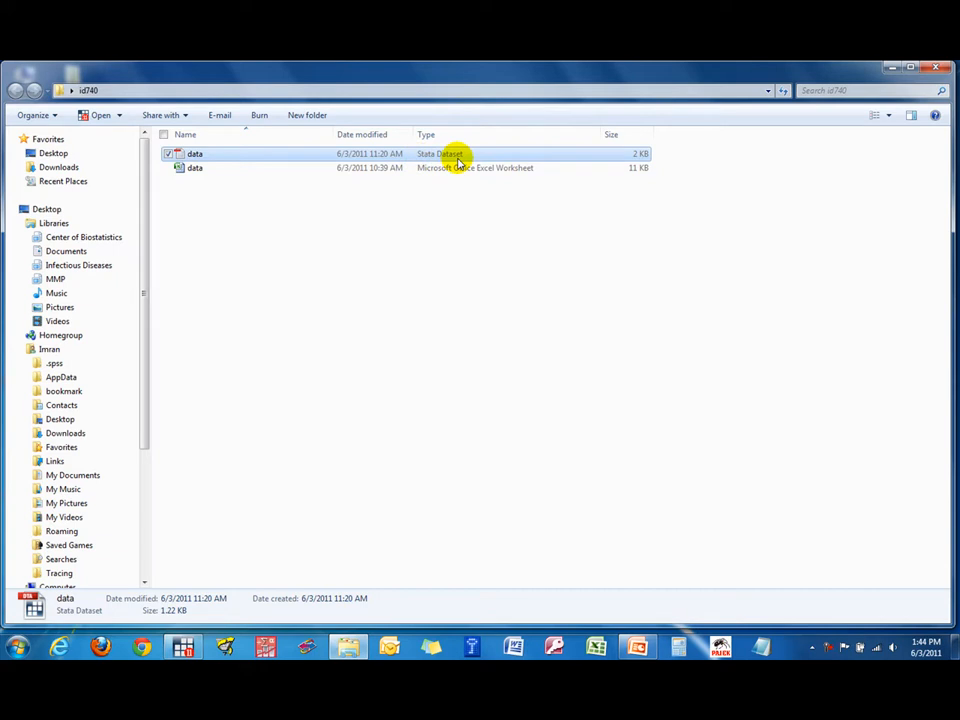
{"action": "left_click", "coordinate": [891, 70]}
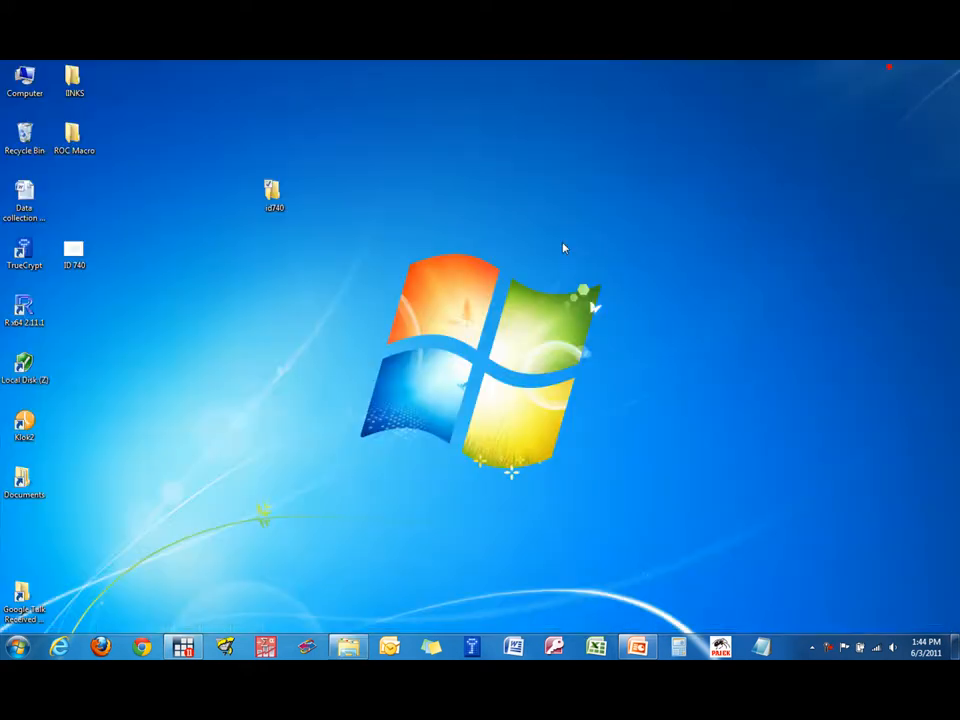
Switch to Stata, open the Stata dataset "data" from the id740 folder, and view its contents in the Data Editor.
{"action": "left_click", "coordinate": [184, 647]}
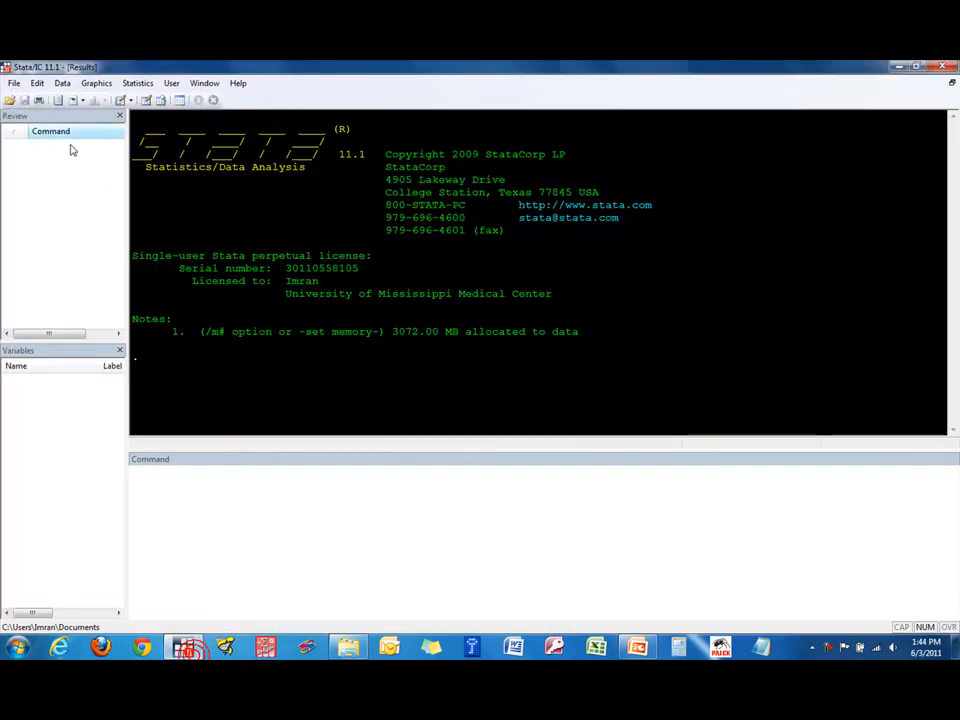
{"action": "left_click", "coordinate": [14, 86]}
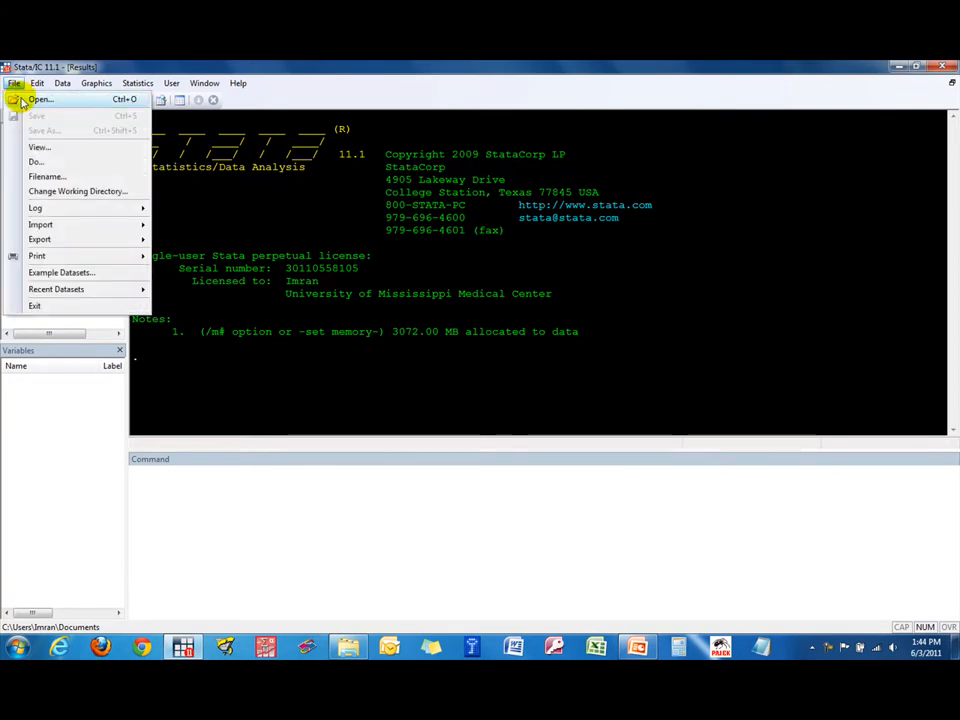
{"action": "left_click", "coordinate": [22, 101]}
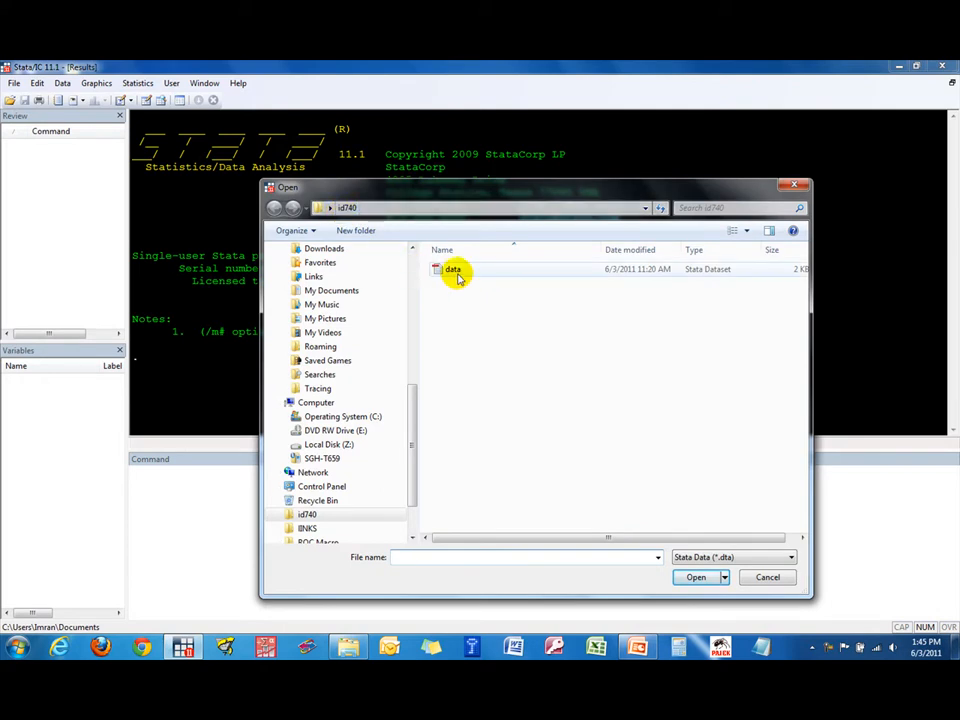
{"action": "double_click", "coordinate": [455, 272]}
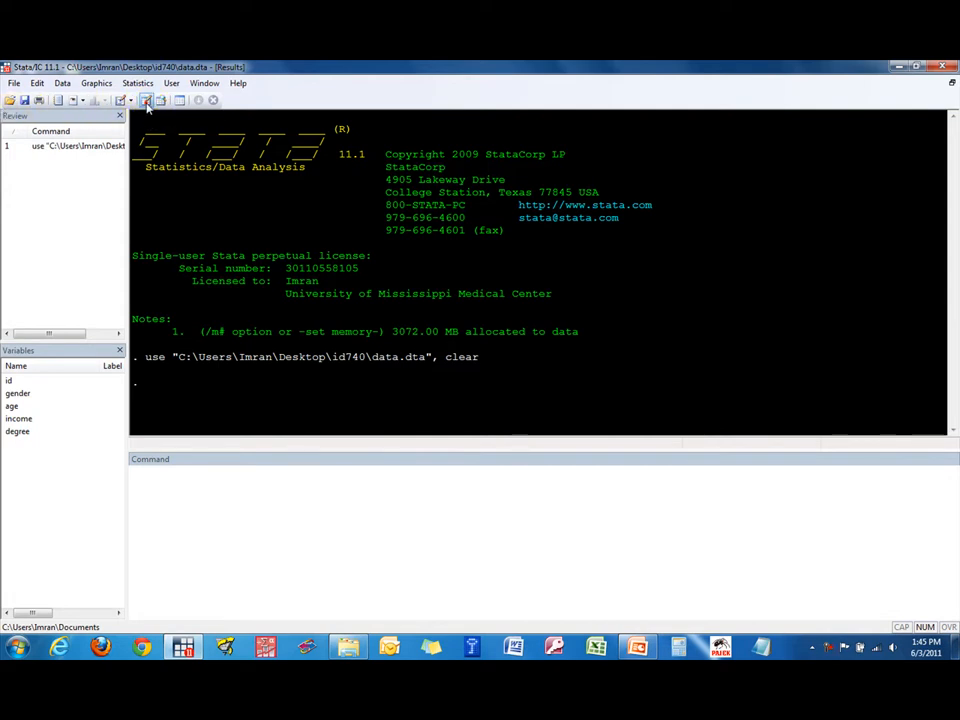
{"action": "left_click", "coordinate": [145, 101]}
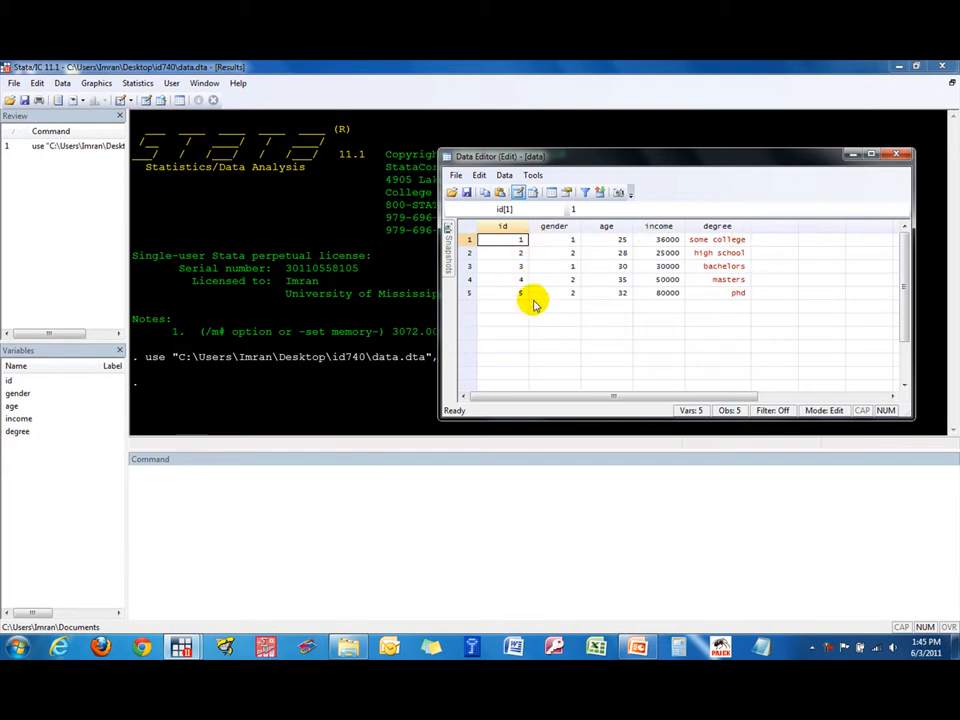
{"action": "left_click", "coordinate": [904, 157]}
Run the command clear to remove the loaded dataset from memory.
{"action": "left_click", "coordinate": [290, 545]}
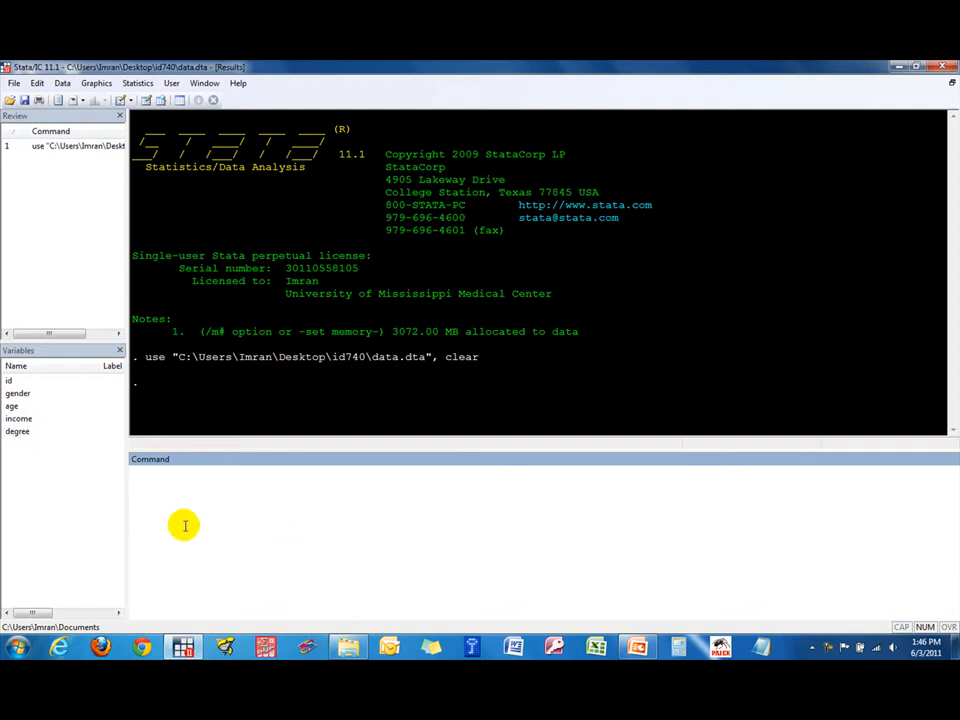
{"action": "type", "text": "clear"}
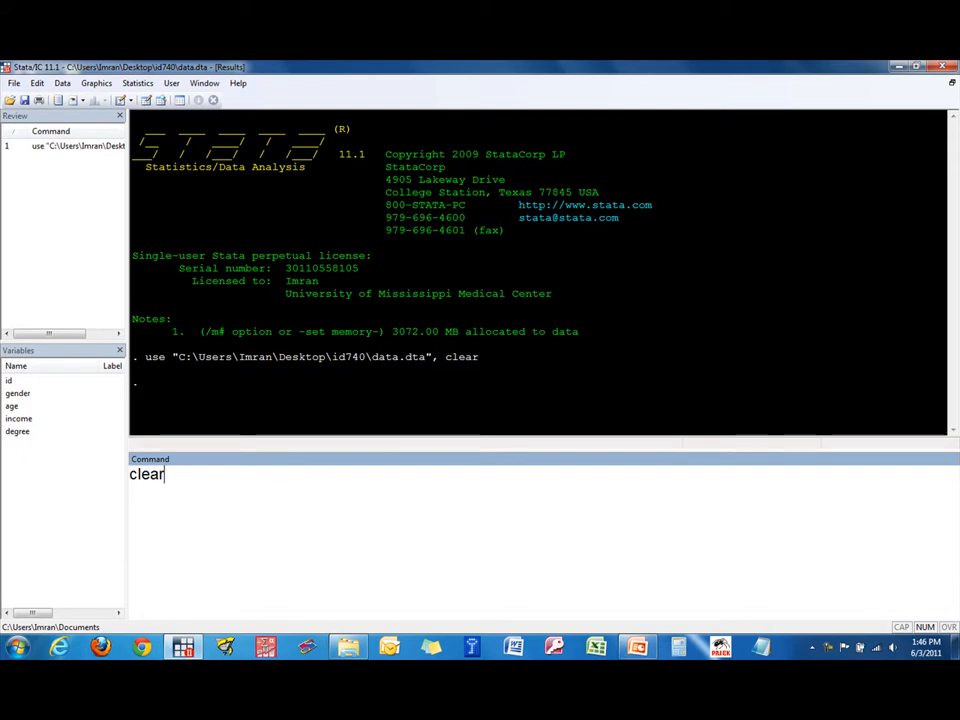
{"action": "key", "text": "Return"}
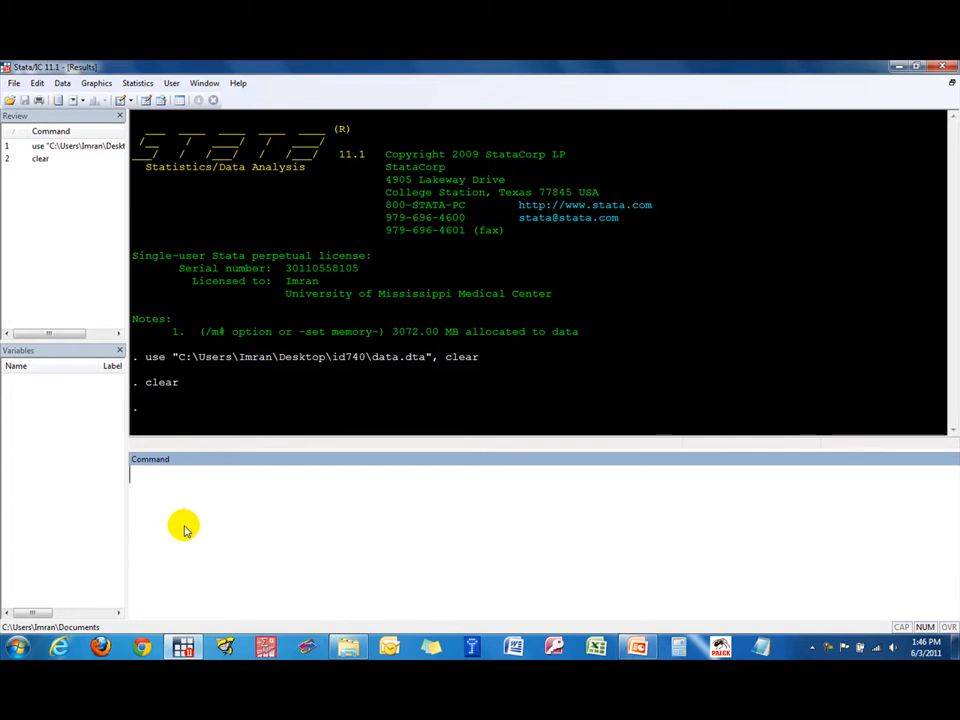
Look at the id740 folder, then highlight "Typing in your own data using data editor" on slide 4 in PowerPoint.
{"action": "left_click", "coordinate": [348, 647]}
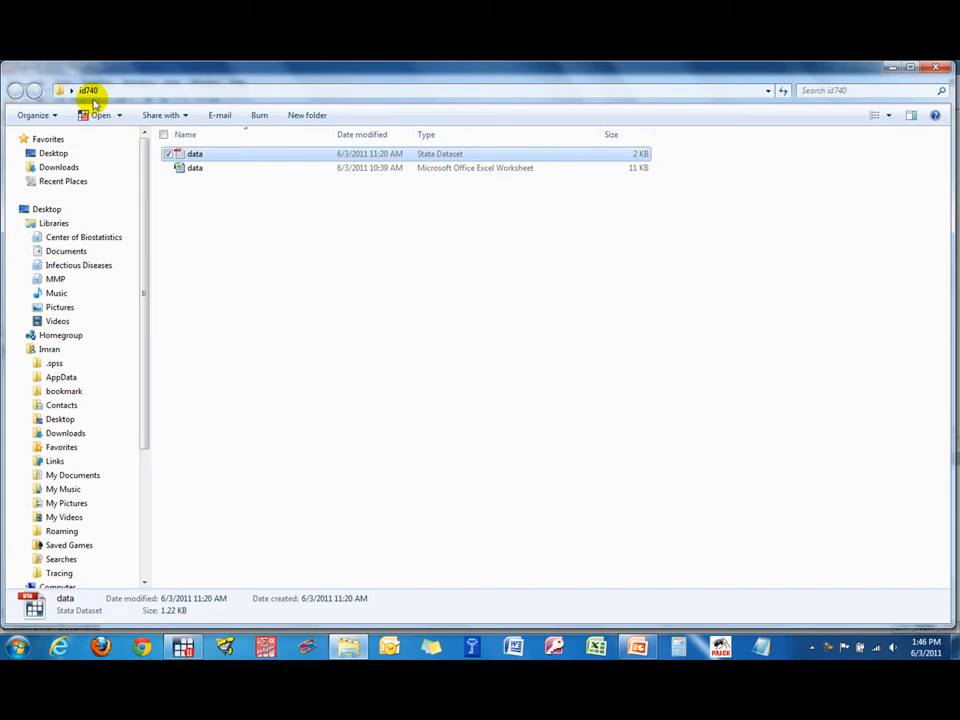
{"action": "left_click", "coordinate": [888, 68]}
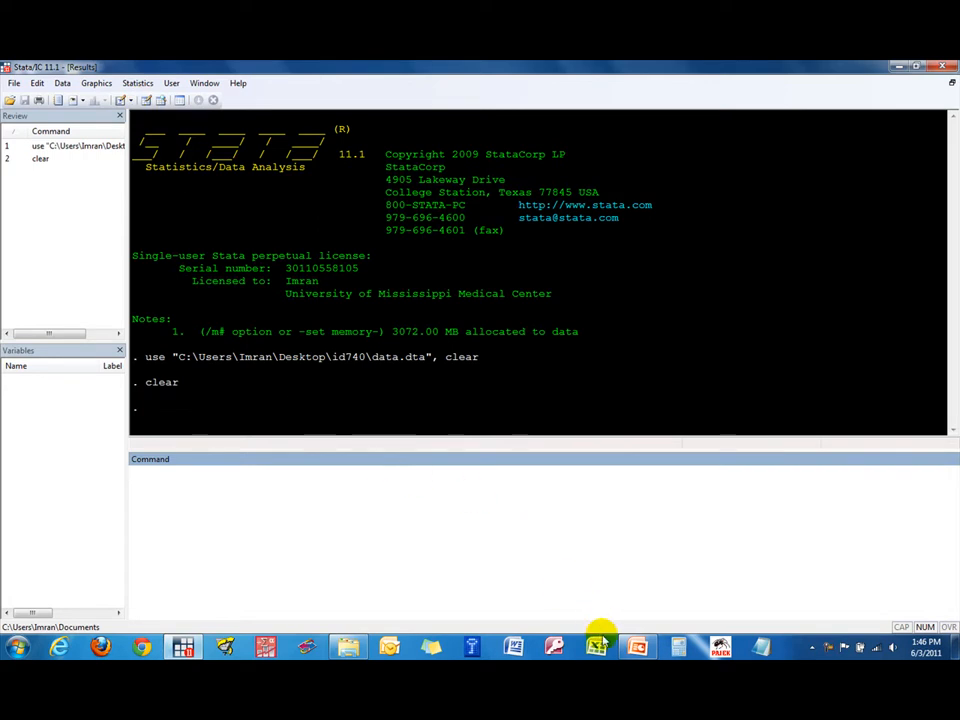
{"action": "left_click", "coordinate": [637, 648]}
{"action": "left_click_drag", "start_coordinate": [338, 355], "coordinate": [650, 351]}
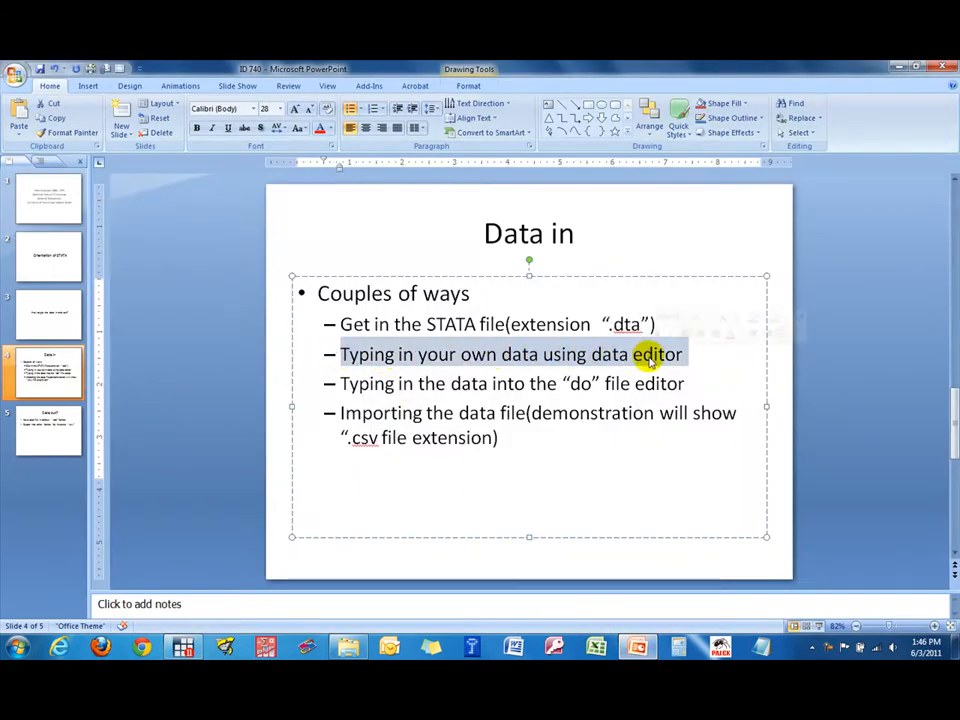
Return to Stata, open an empty Data Editor in edit mode, and move its window lower over the results.
{"action": "key", "text": "alt+Tab"}
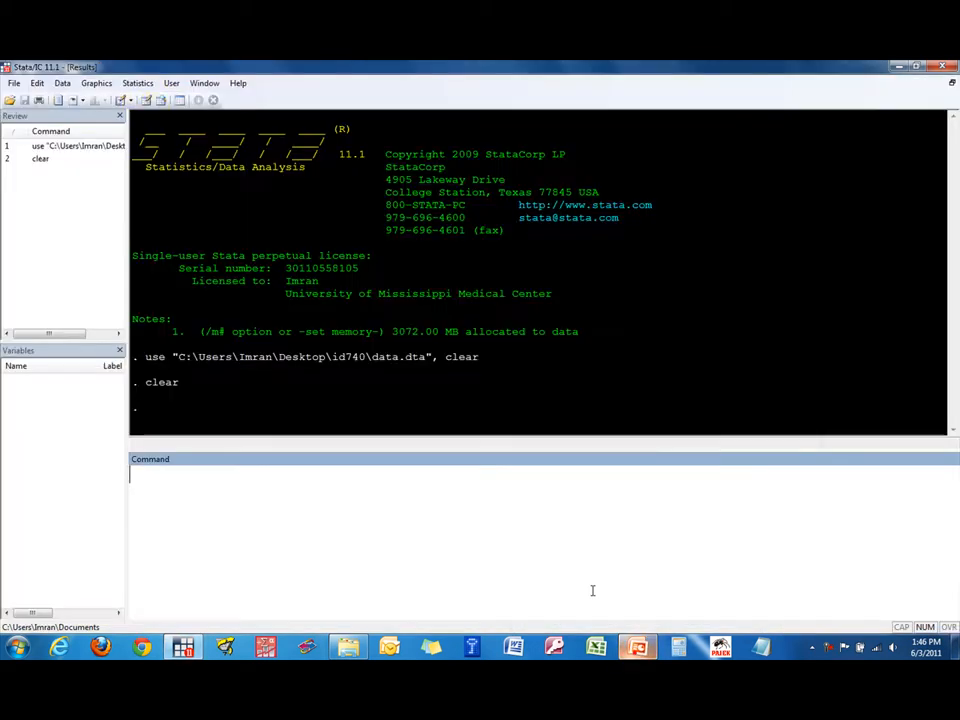
{"action": "left_click", "coordinate": [146, 101]}
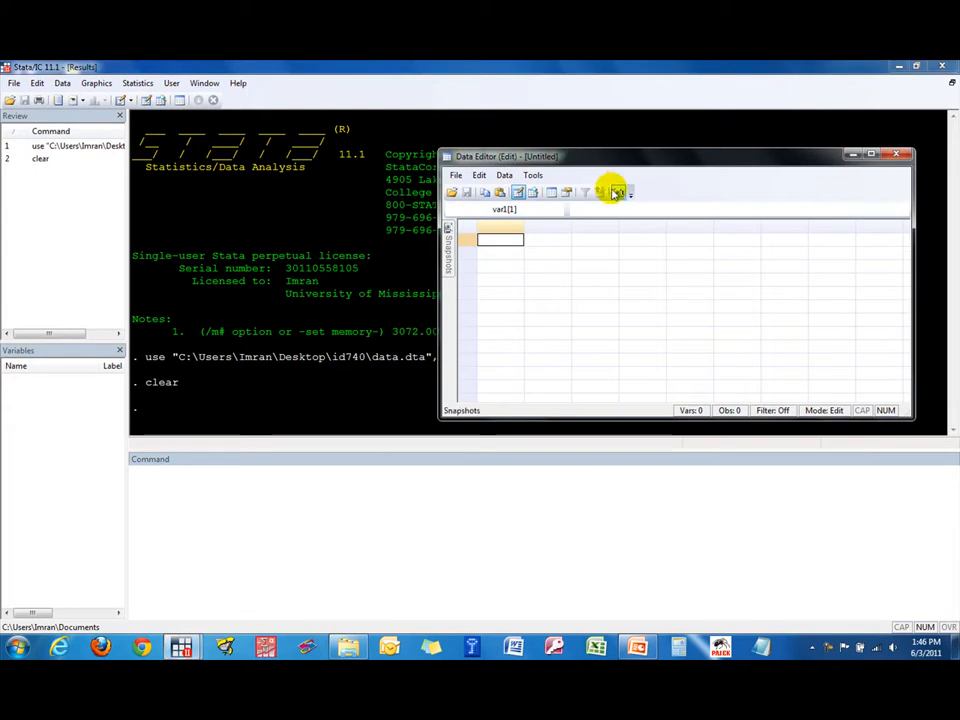
{"action": "left_click_drag", "start_coordinate": [627, 159], "coordinate": [608, 250]}
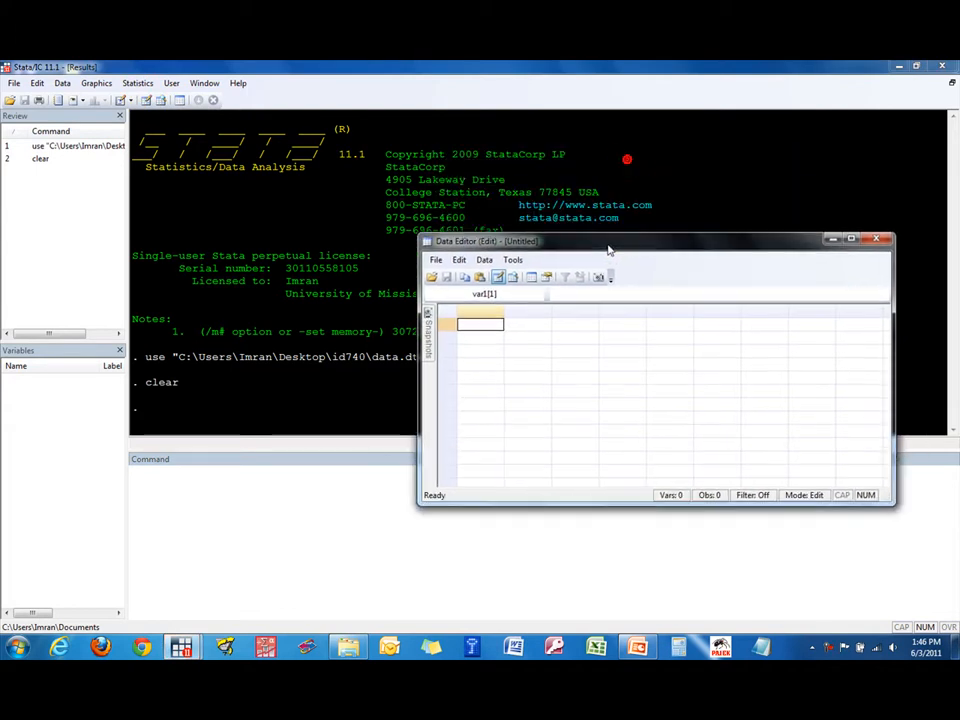
Create a float variable named id in the first column of the Data Editor, filled with missing data.
{"action": "double_click", "coordinate": [484, 318]}
{"action": "mouse_move", "coordinate": [624, 281]}
{"action": "left_mouse_down"}
{"action": "mouse_move", "coordinate": [536, 320]}
{"action": "mouse_move", "coordinate": [638, 298]}
{"action": "left_mouse_up"}
{"action": "left_click", "coordinate": [701, 348]}
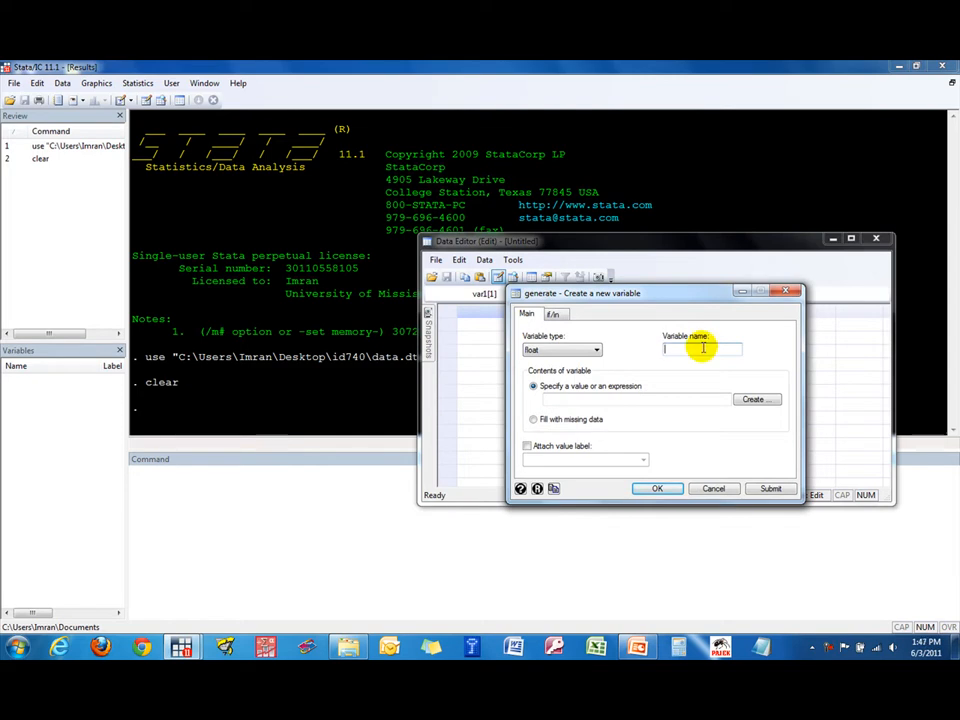
{"action": "type", "text": "id"}
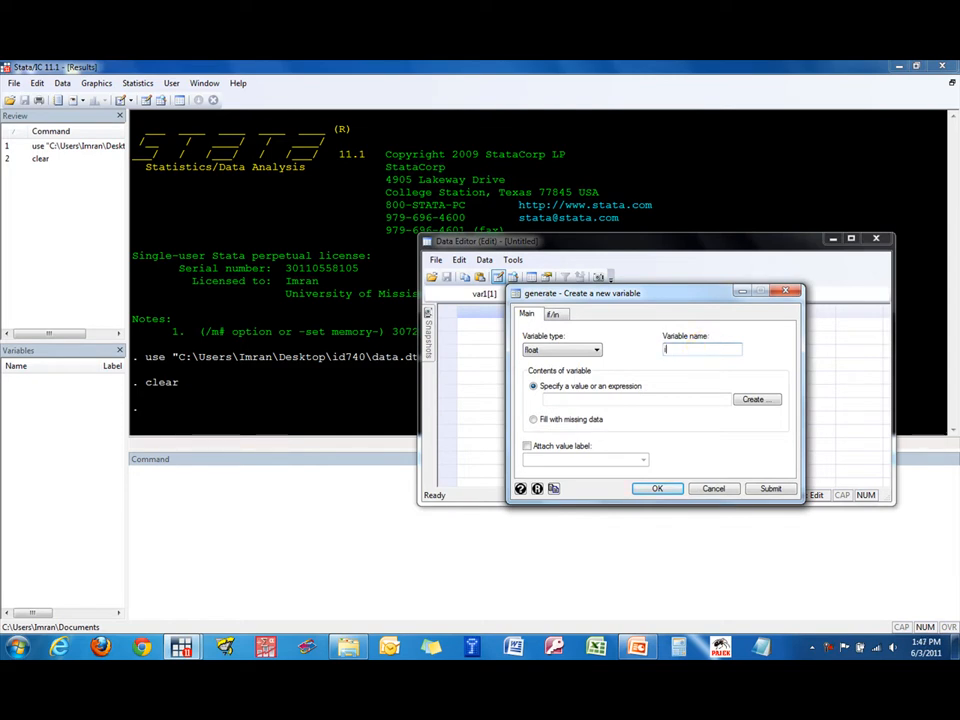
{"action": "left_click", "coordinate": [548, 421]}
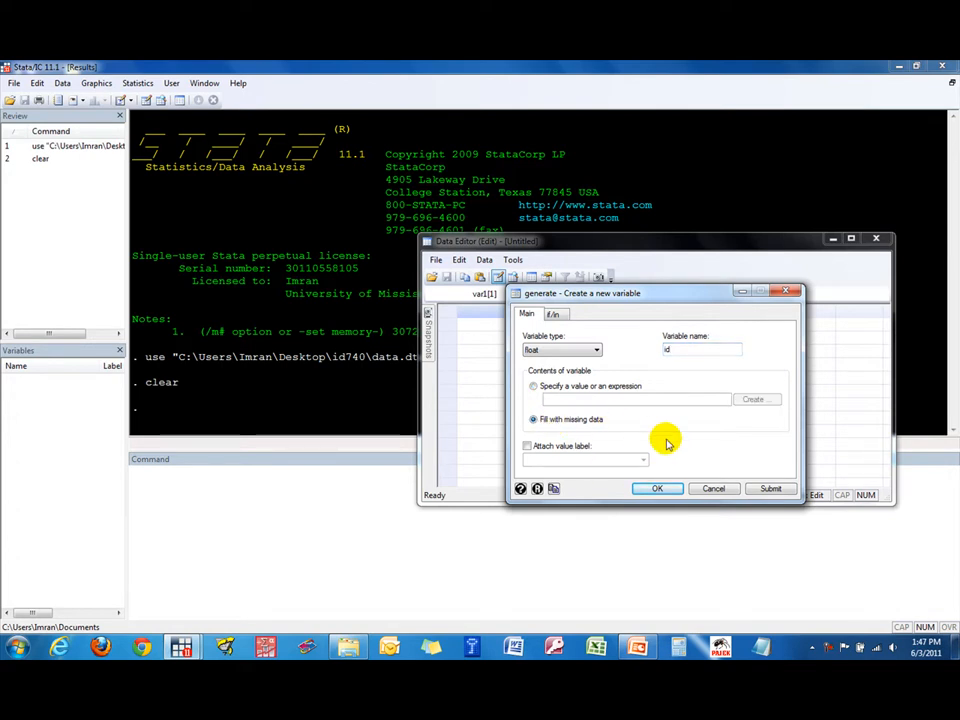
{"action": "left_click", "coordinate": [668, 491]}
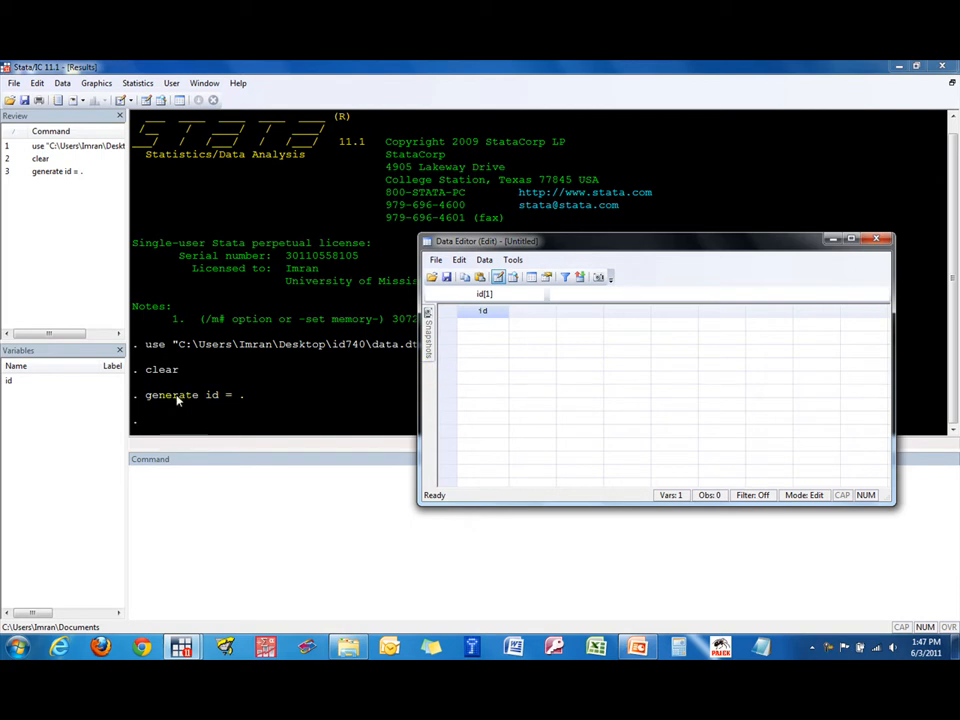
{"action": "left_click", "coordinate": [173, 487]}
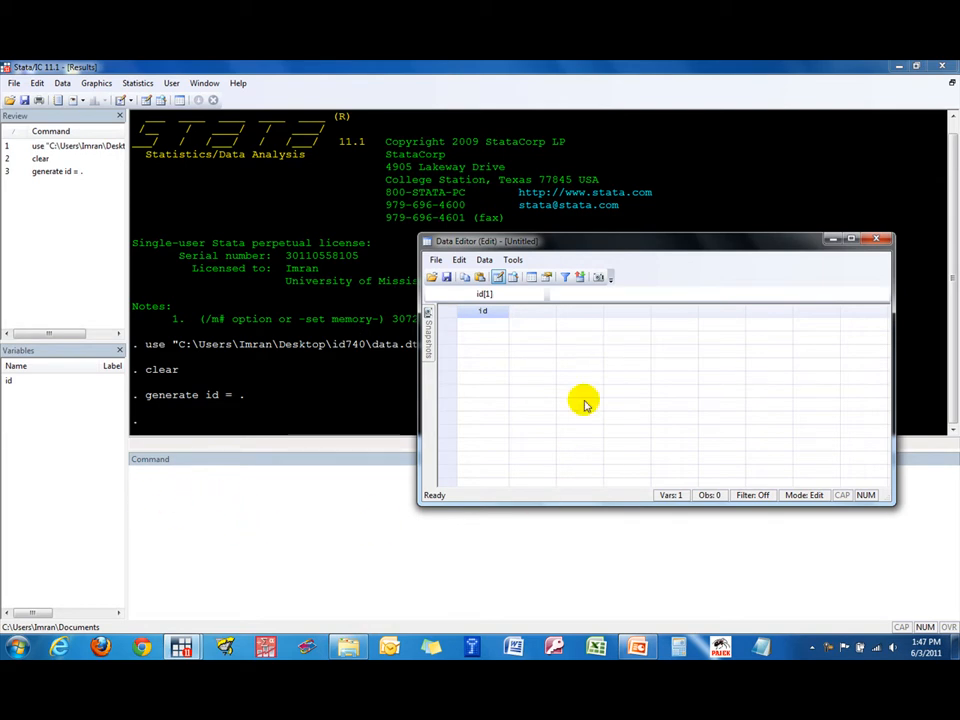
Create a second float variable named gender in the next empty column, filled with missing data.
{"action": "double_click", "coordinate": [536, 315]}
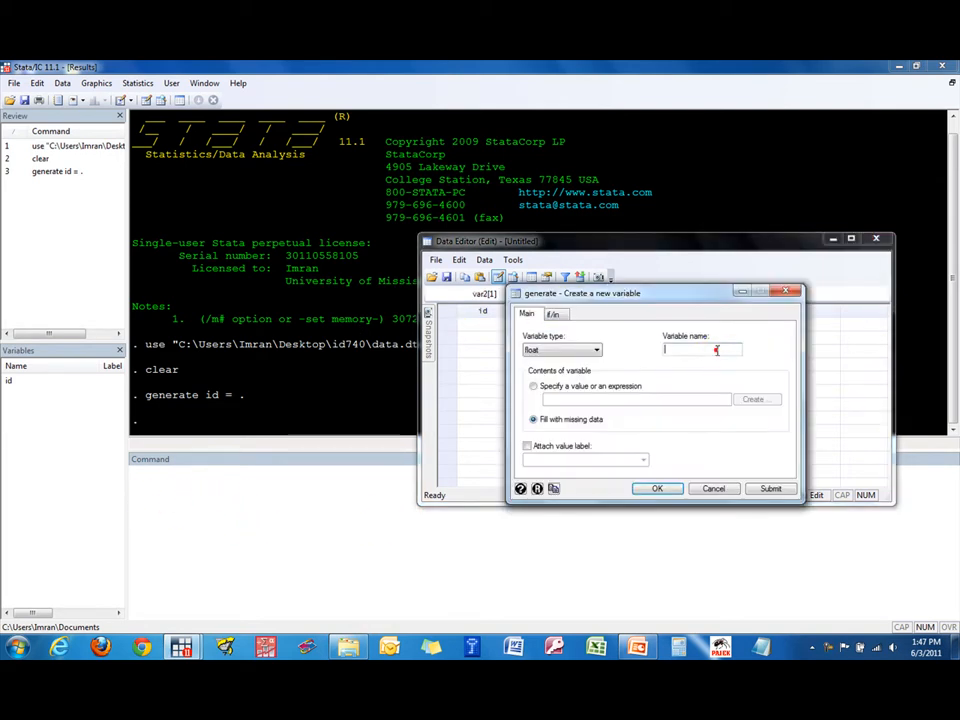
{"action": "left_click", "coordinate": [717, 350]}
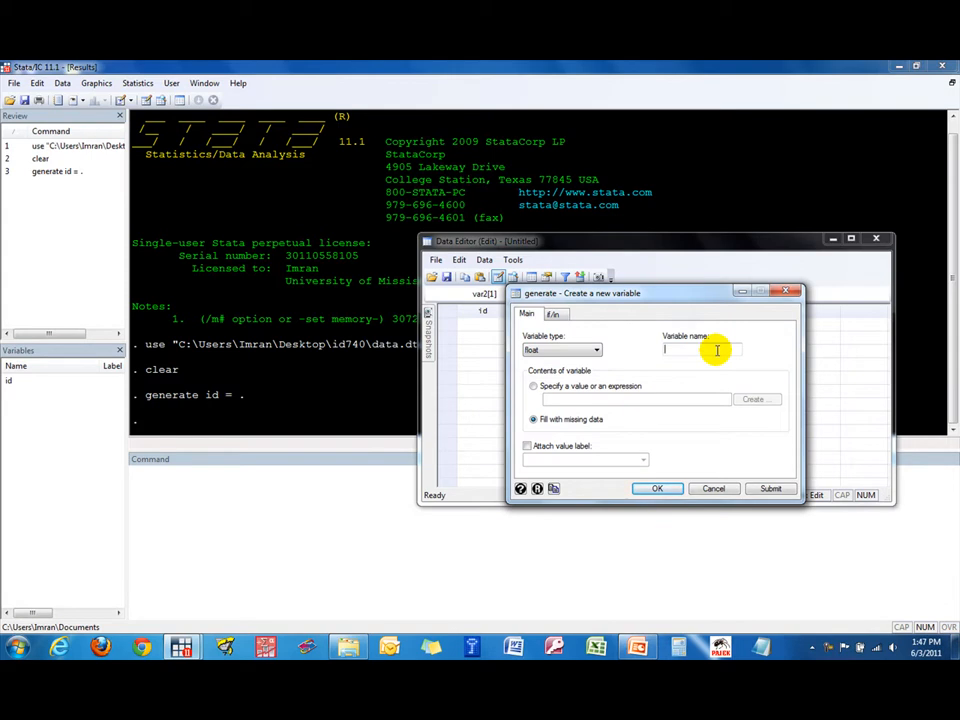
{"action": "left_click", "coordinate": [717, 350]}
{"action": "type", "text": "gender"}
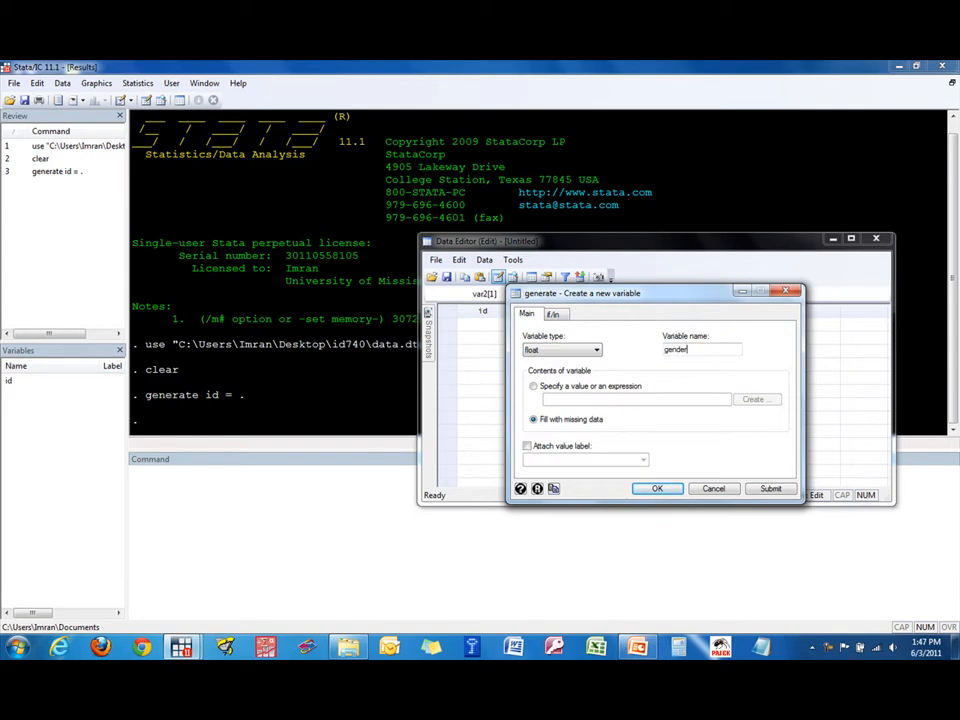
{"action": "left_click", "coordinate": [670, 489]}
Create a third float variable named age in the column after gender, filled with missing data.
{"action": "double_click", "coordinate": [566, 314]}
{"action": "left_click", "coordinate": [710, 349]}
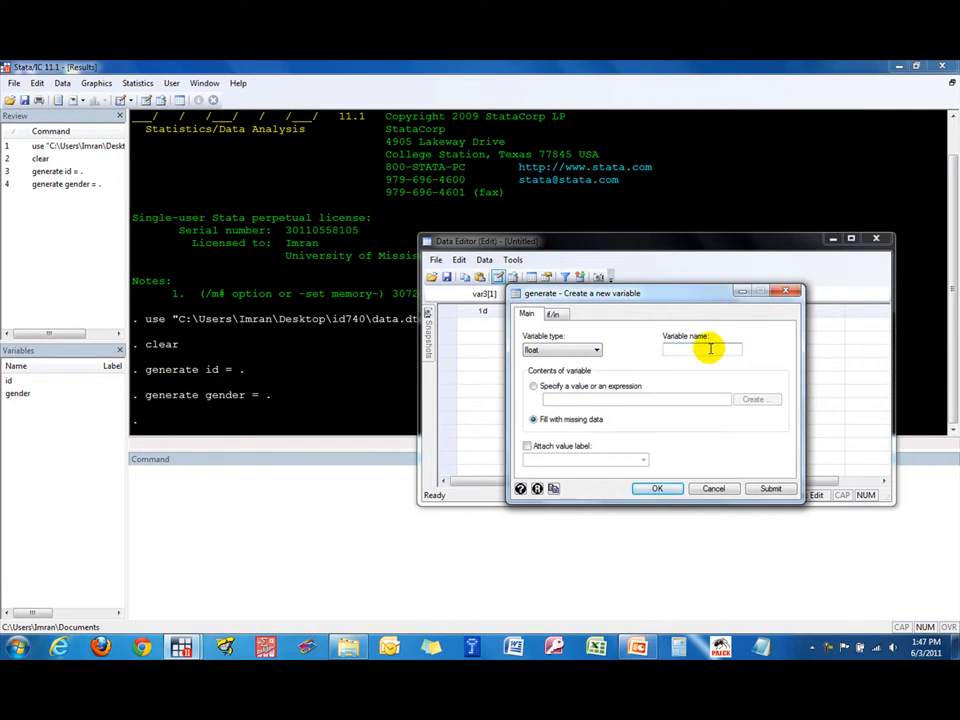
{"action": "type", "text": "age"}
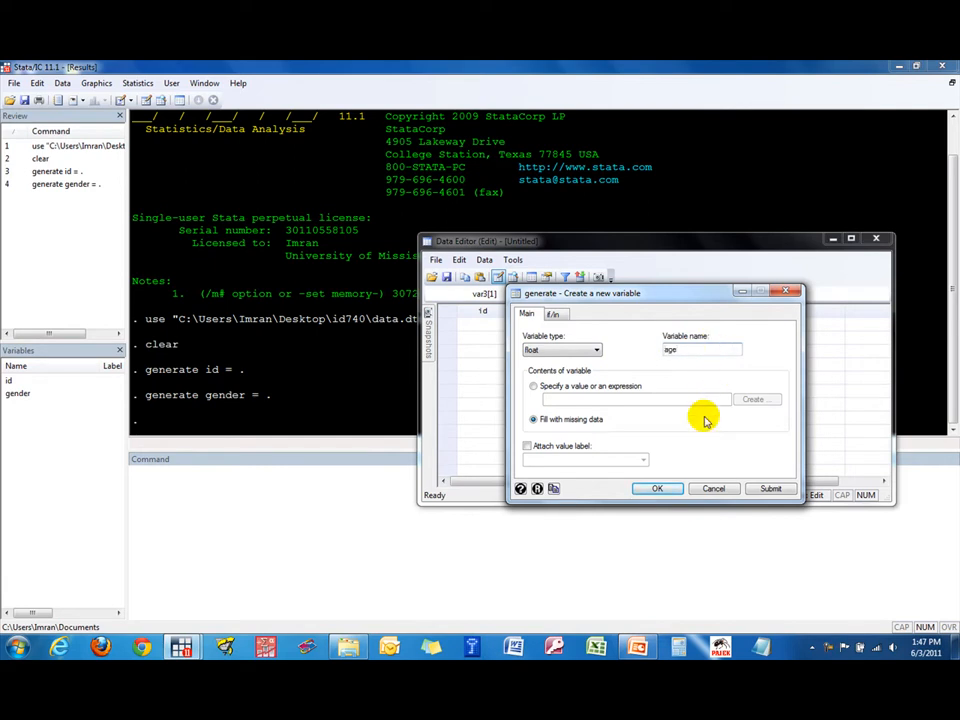
{"action": "left_click", "coordinate": [670, 488]}
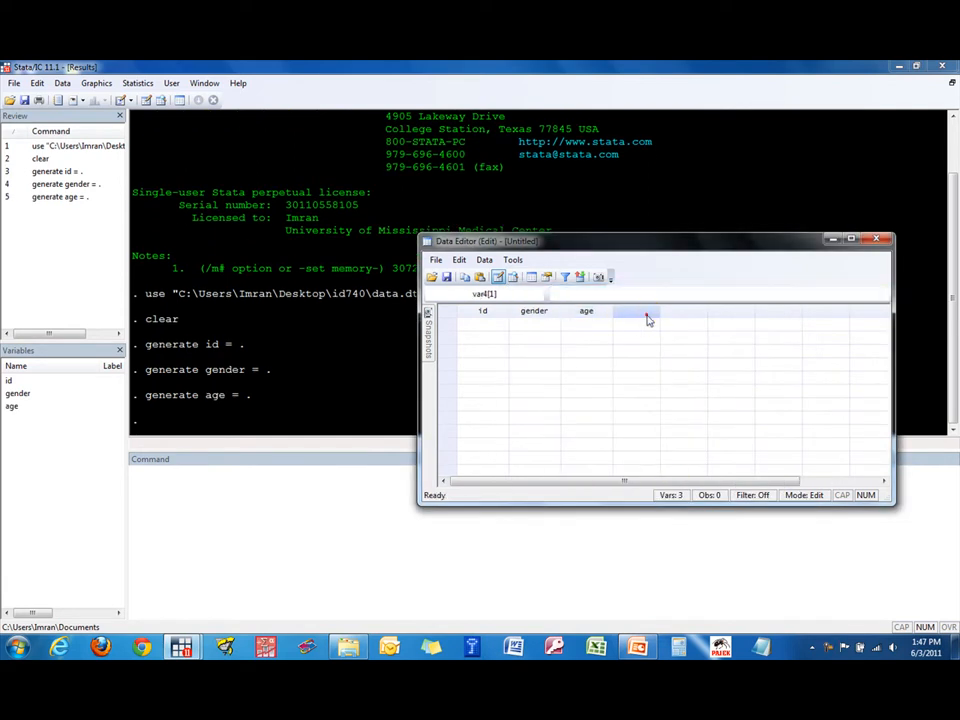
Create a fourth float variable named income in the column after age, filled with missing data.
{"action": "double_click", "coordinate": [647, 314]}
{"action": "left_click", "coordinate": [712, 349]}
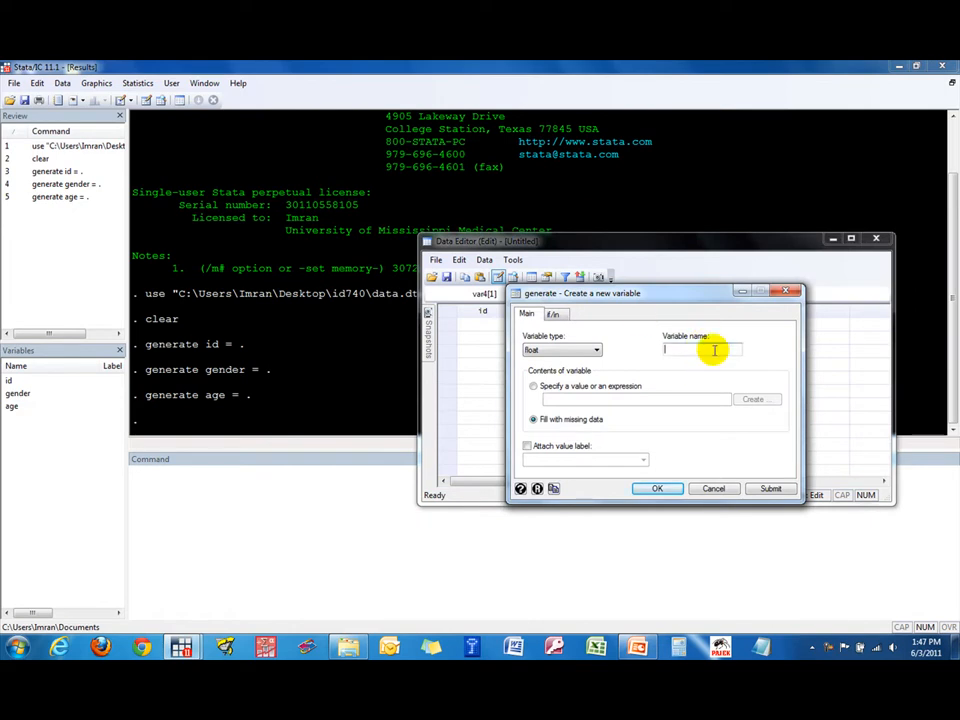
{"action": "type", "text": "o"}
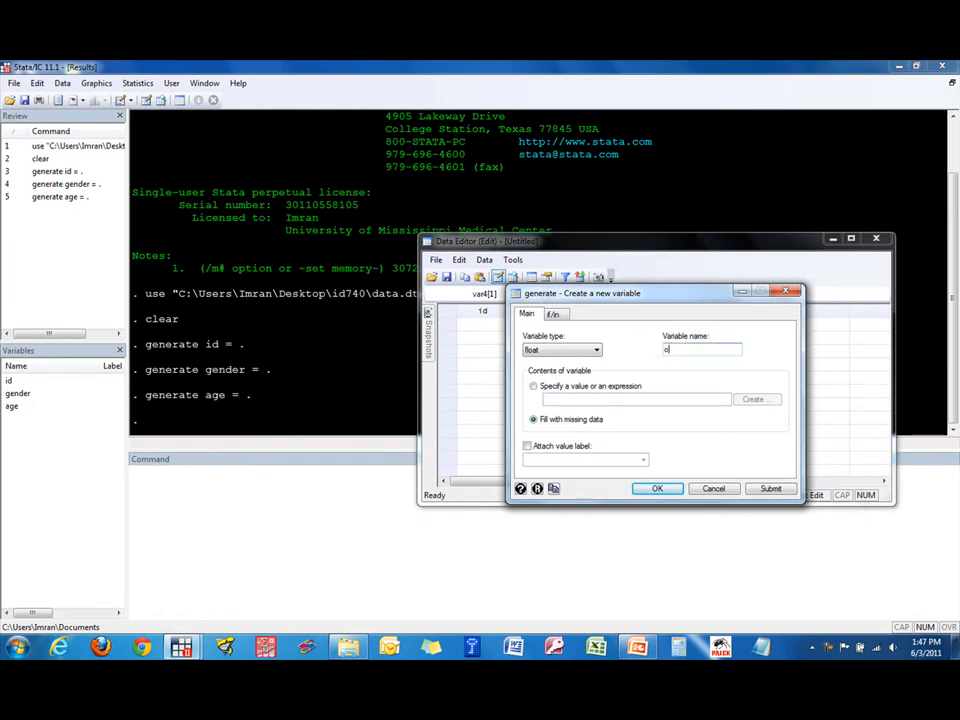
{"action": "key", "text": "BackSpace"}
{"action": "type", "text": "incoe"}
{"action": "key", "text": "BackSpace"}
{"action": "key", "text": "BackSpace"}
{"action": "type", "text": "ome"}
{"action": "left_click", "coordinate": [662, 488]}
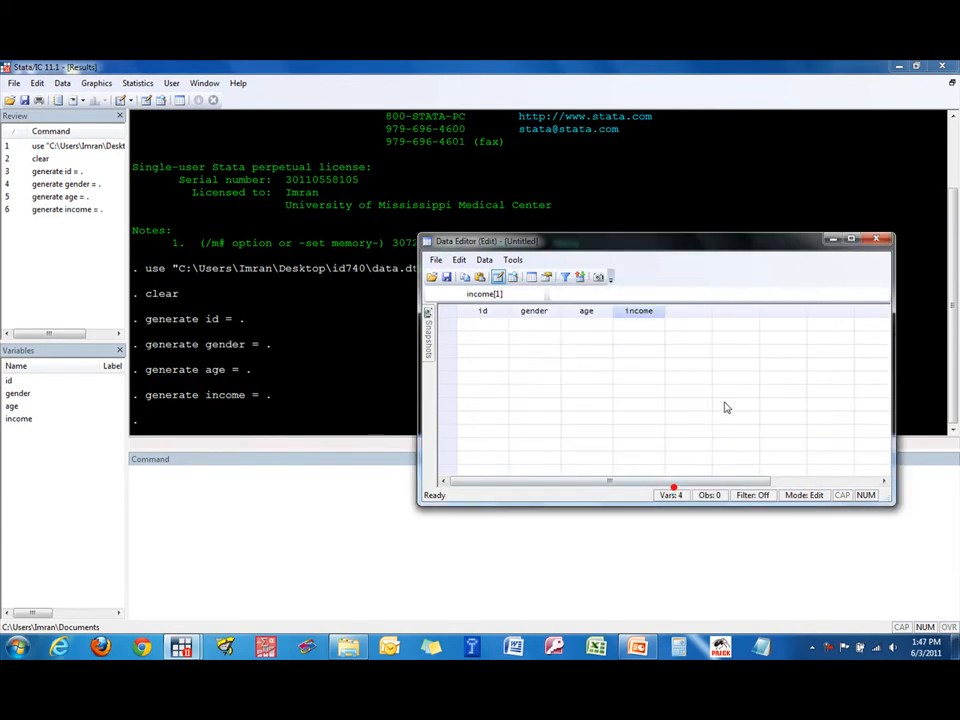
Create a fifth float variable named degree in the column after income, filled with missing data.
{"action": "double_click", "coordinate": [693, 312]}
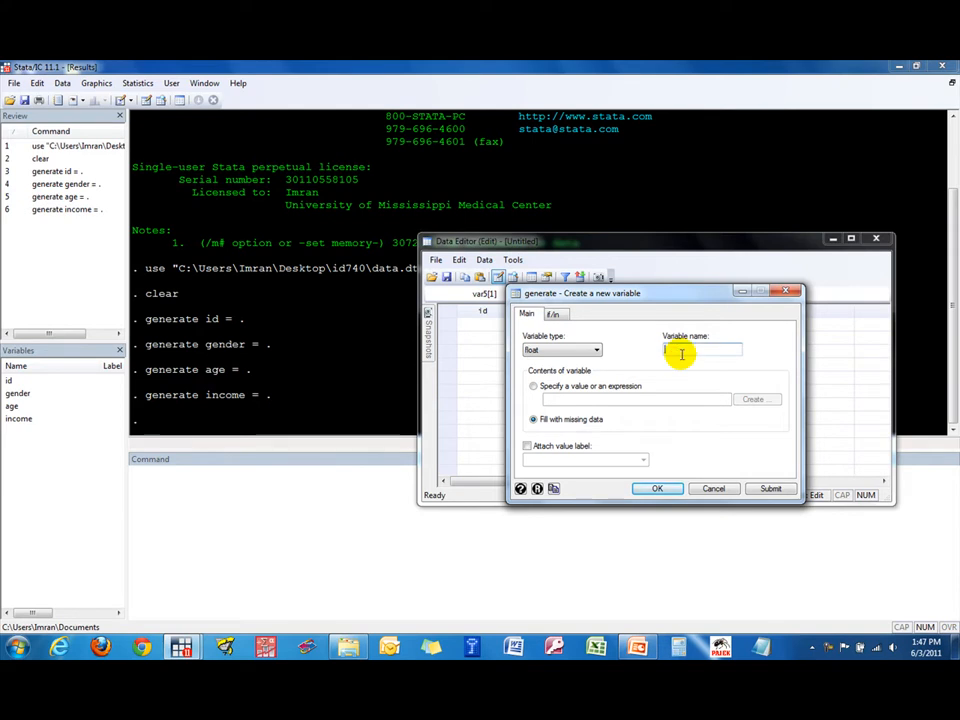
{"action": "type", "text": "degree"}
{"action": "left_click", "coordinate": [668, 486]}
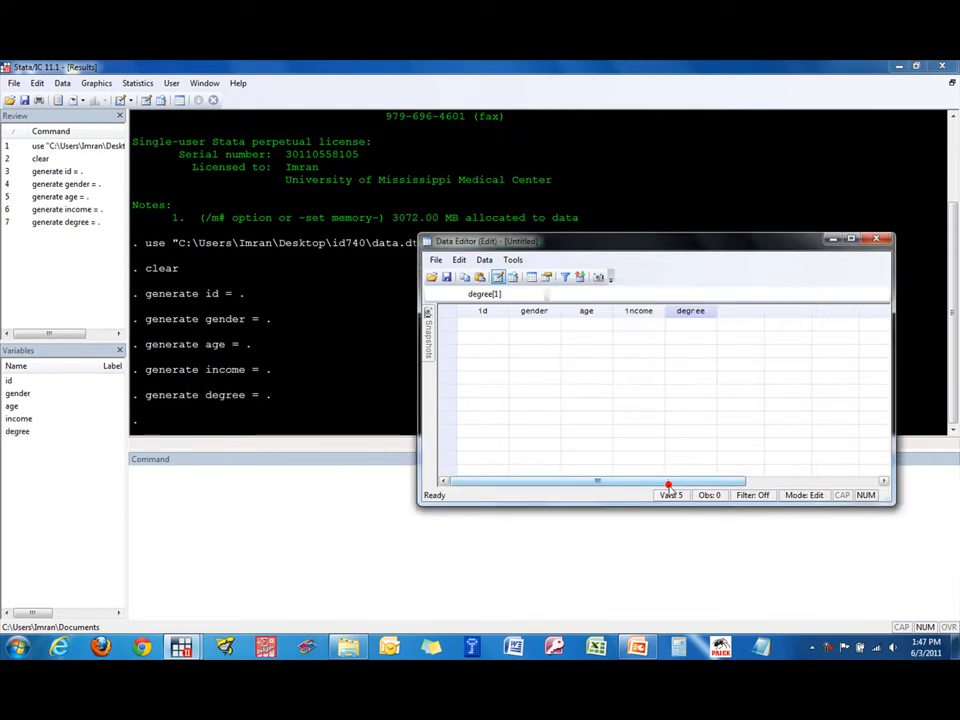
Enter the values 1, 2, 3, 4 and 5 down the id column, one per observation.
{"action": "left_click", "coordinate": [499, 324]}
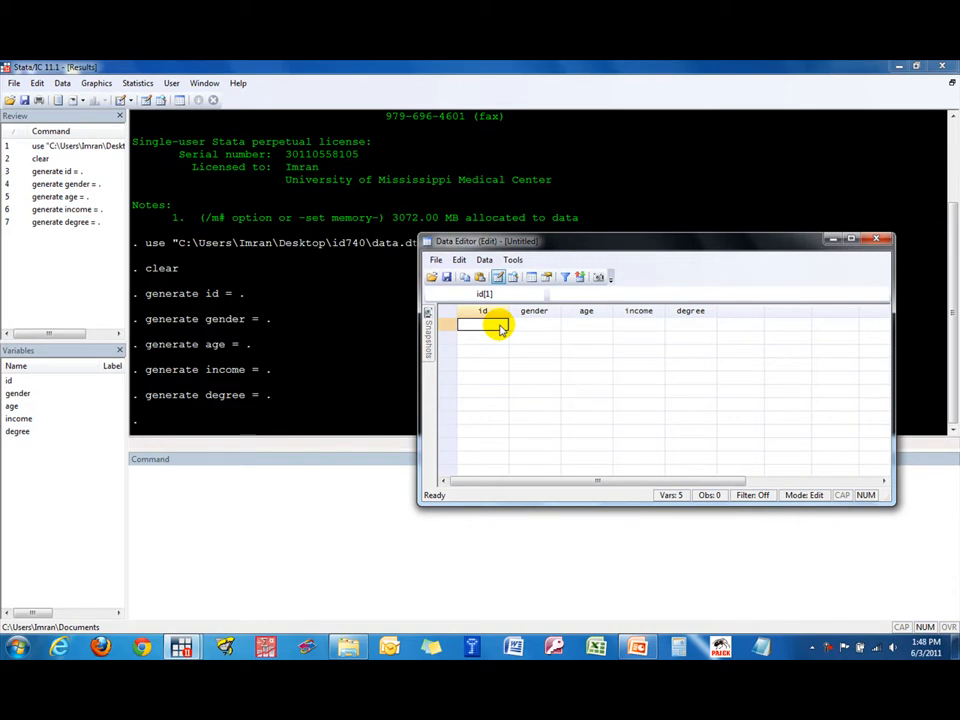
{"action": "type", "text": "1 2 3 "}
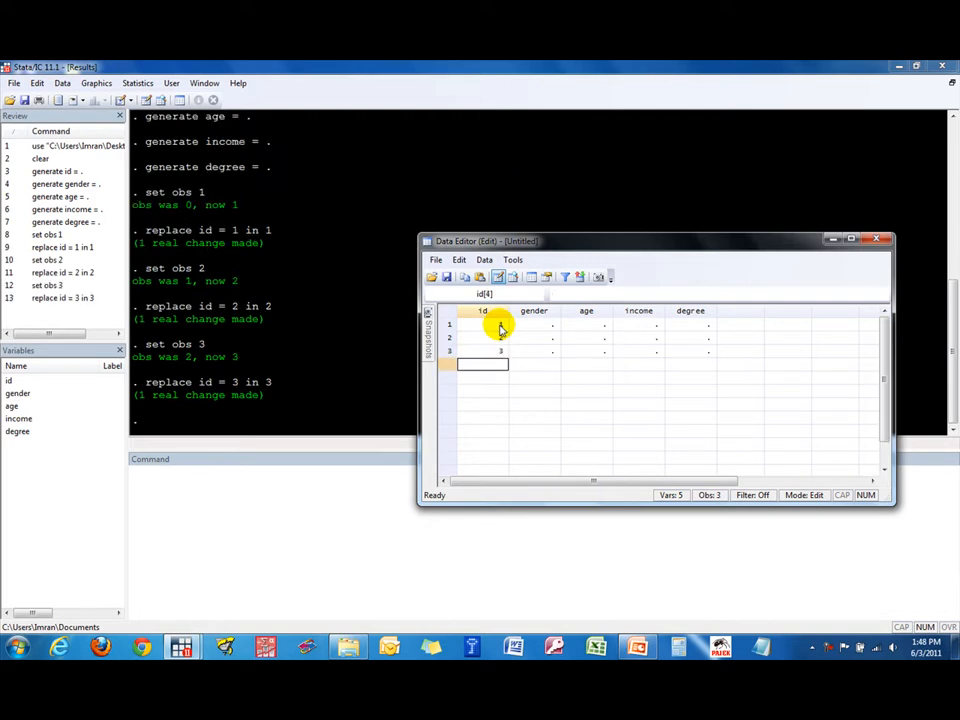
{"action": "type", "text": "4 5"}
{"action": "key", "text": "Tab"}
Fill in the first observation with gender 1, age 25, income 36000 and degree somecollege.
{"action": "key", "text": "Up"}
{"action": "key", "text": "Up"}
{"action": "key", "text": "Up"}
{"action": "key", "text": "Up"}
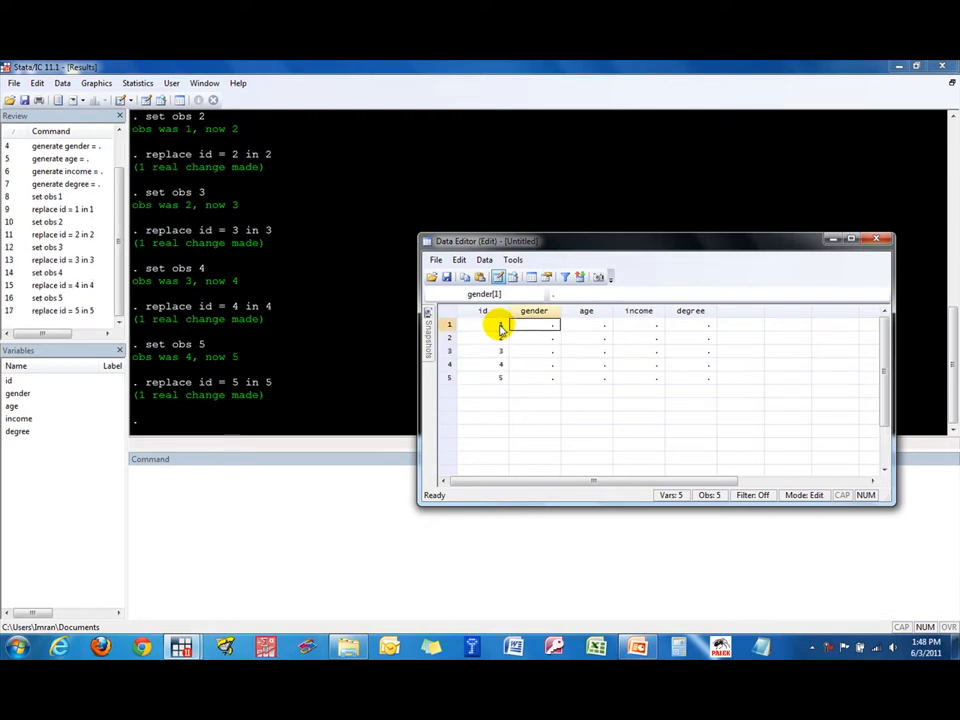
{"action": "type", "text": "1"}
{"action": "key", "text": "Tab"}
{"action": "type", "text": "25"}
{"action": "key", "text": "Tab"}
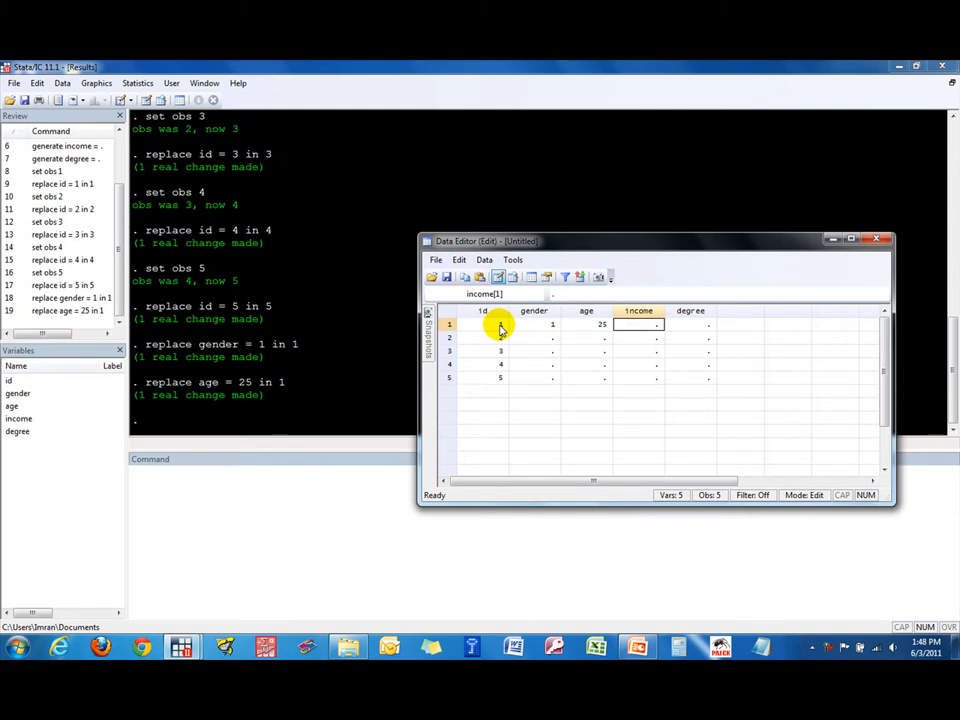
{"action": "type", "text": "36000"}
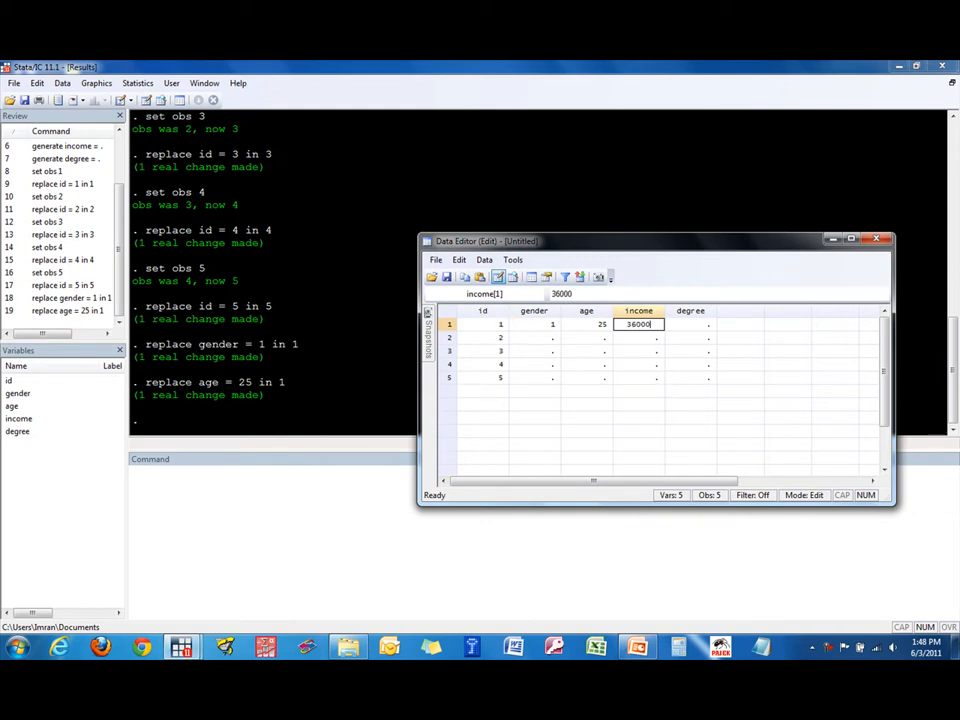
{"action": "key", "text": "Tab"}
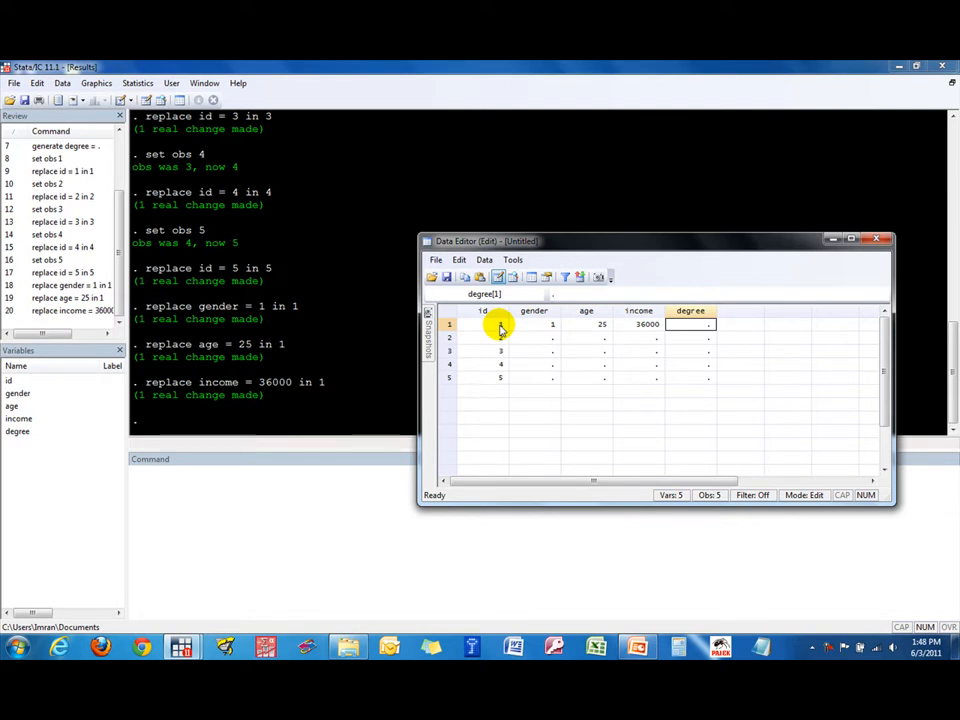
{"action": "type", "text": "somecollege"}
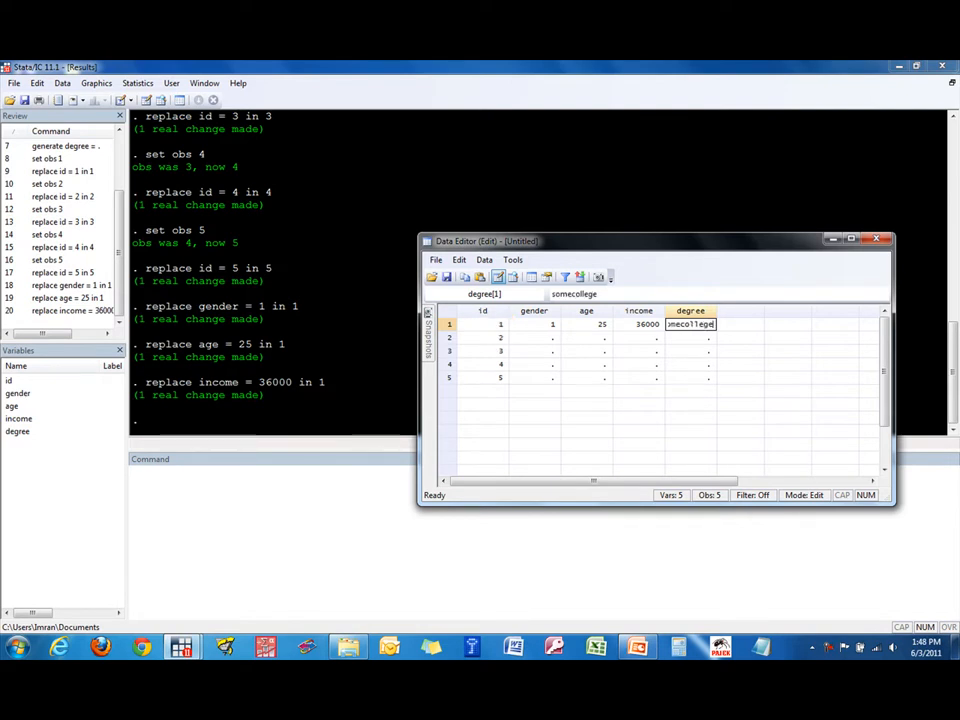
{"action": "key", "text": "Return"}
Fill in the second observation with gender 2, age 28, income 25000 and degree highschool.
{"action": "key", "text": "Left"}
{"action": "key", "text": "Left"}
{"action": "key", "text": "Left"}
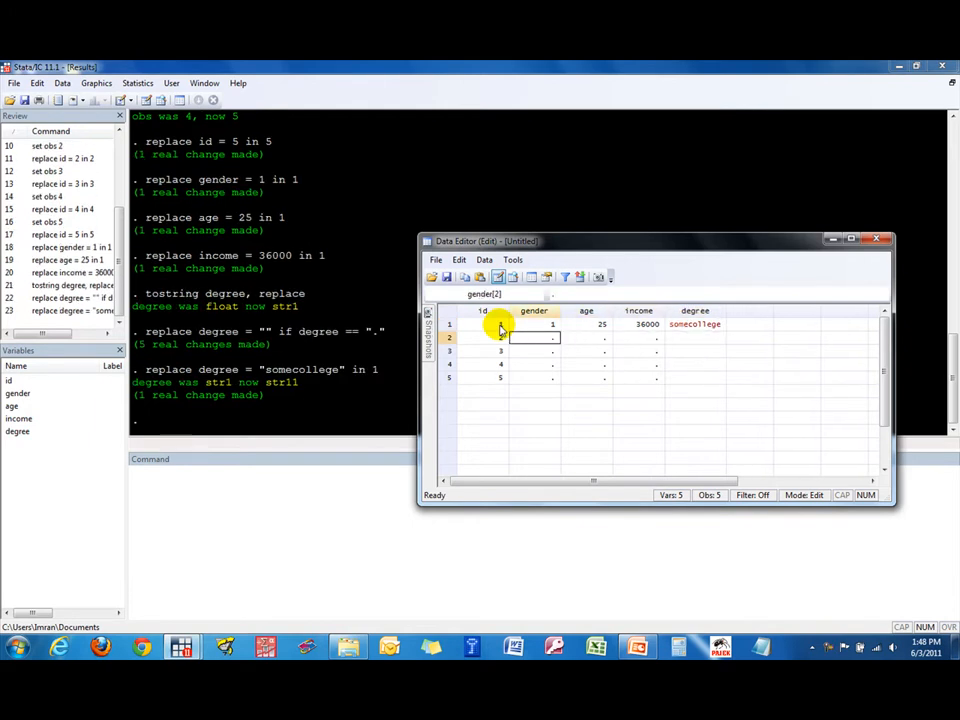
{"action": "type", "text": "2"}
{"action": "key", "text": "Tab"}
{"action": "type", "text": "28"}
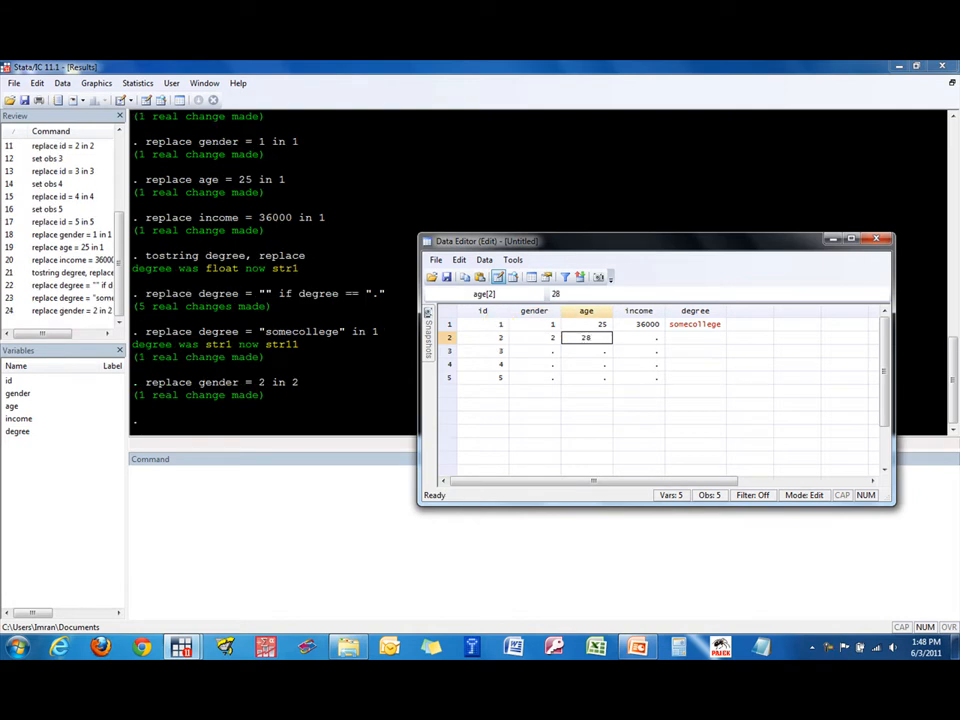
{"action": "key", "text": "Tab"}
{"action": "type", "text": "25000"}
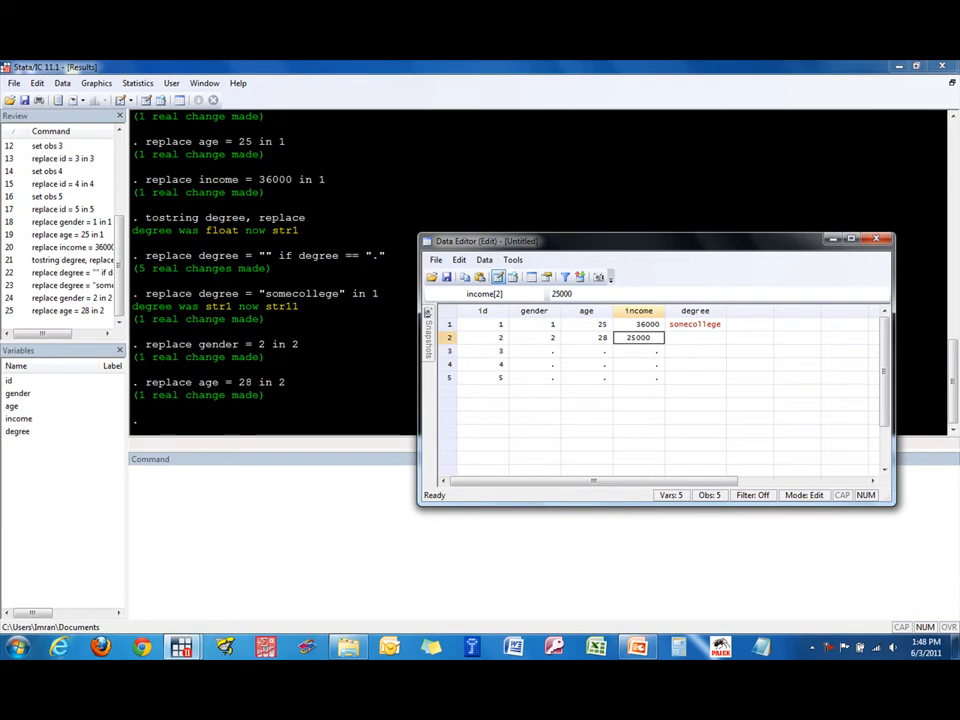
{"action": "key", "text": "Tab"}
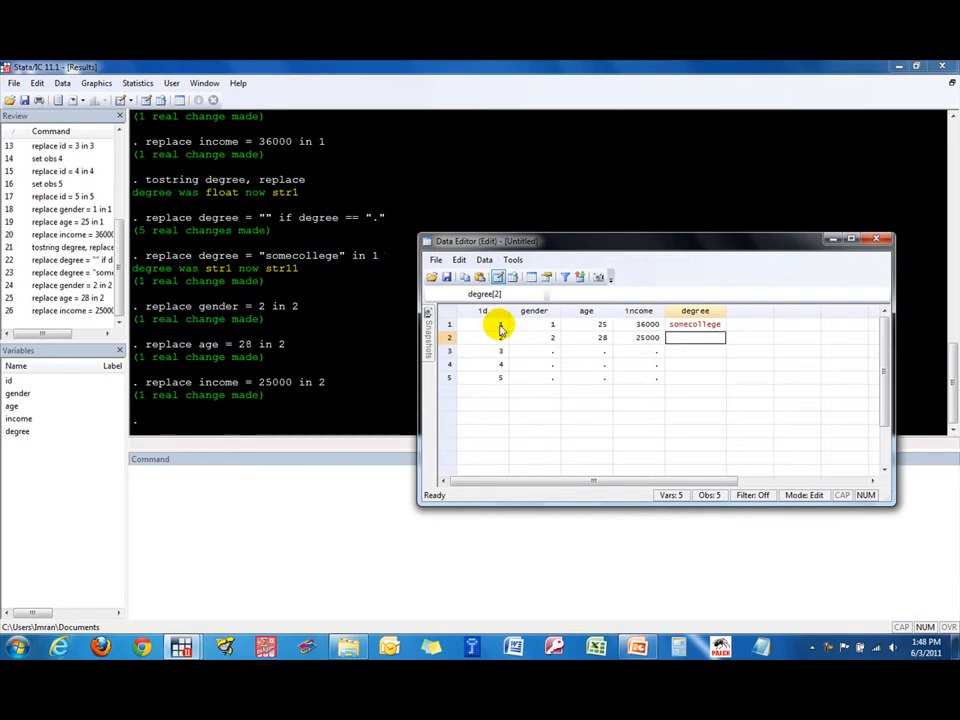
{"action": "type", "text": "hi"}
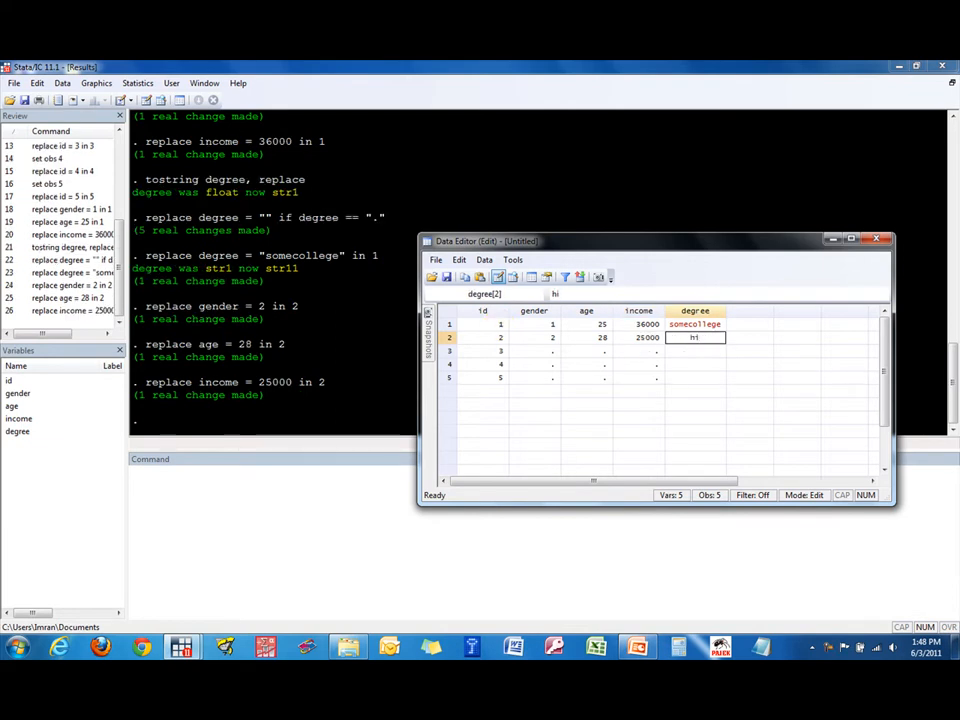
{"action": "type", "text": "ghschool"}
{"action": "key", "text": "Return"}
Fill in the third observation with gender 1, age 30, income 30000 and degree bachelors.
{"action": "key", "text": "Left"}
{"action": "key", "text": "Left"}
{"action": "key", "text": "Left"}
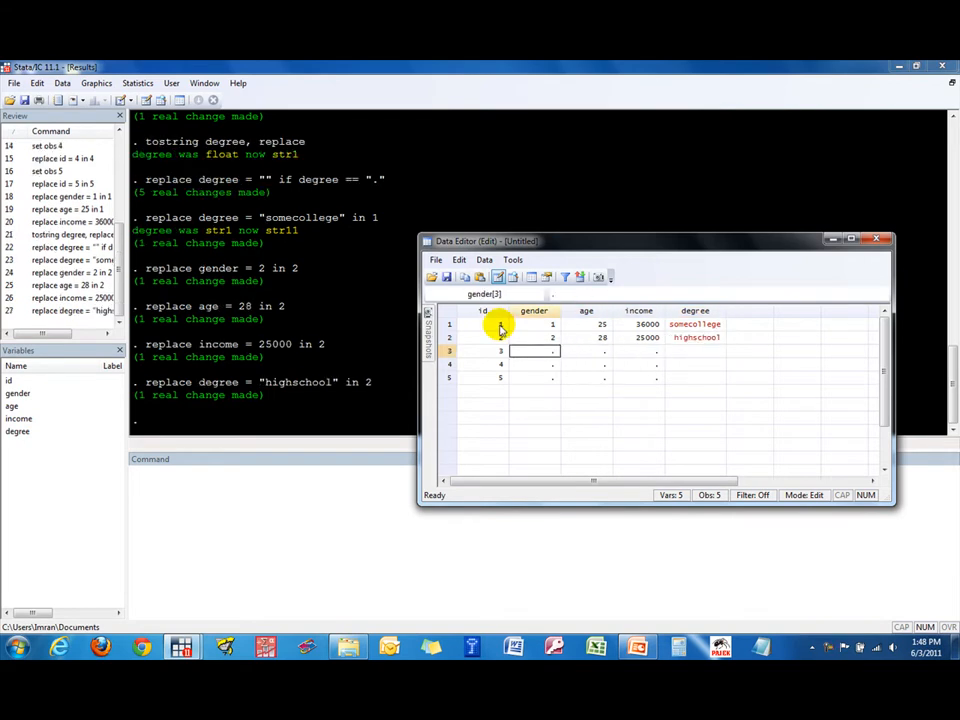
{"action": "type", "text": "1"}
{"action": "key", "text": "Tab"}
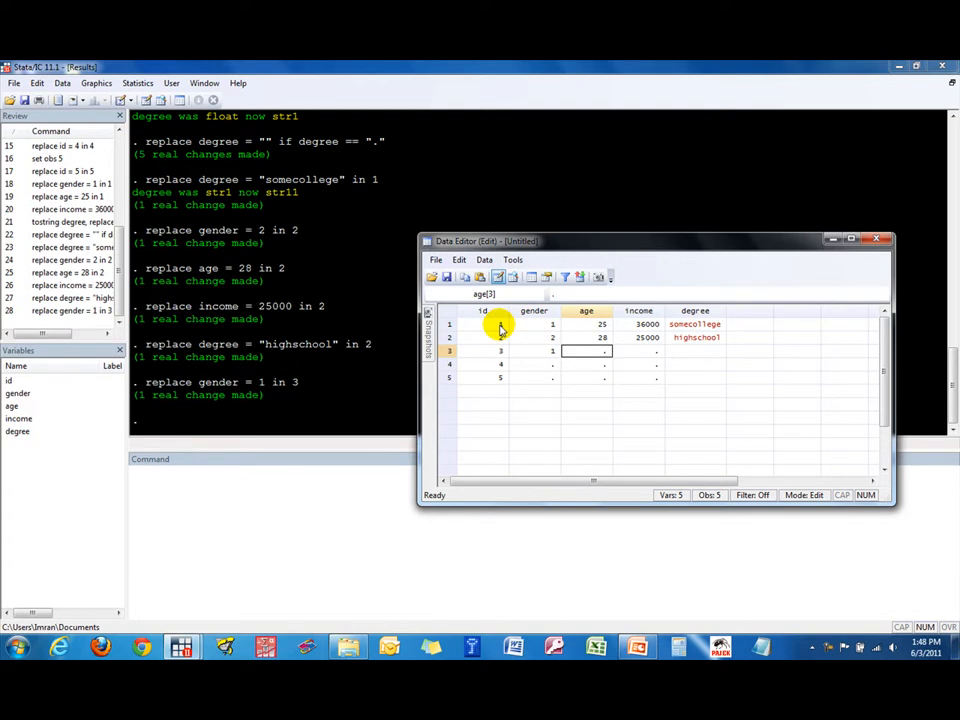
{"action": "type", "text": "30"}
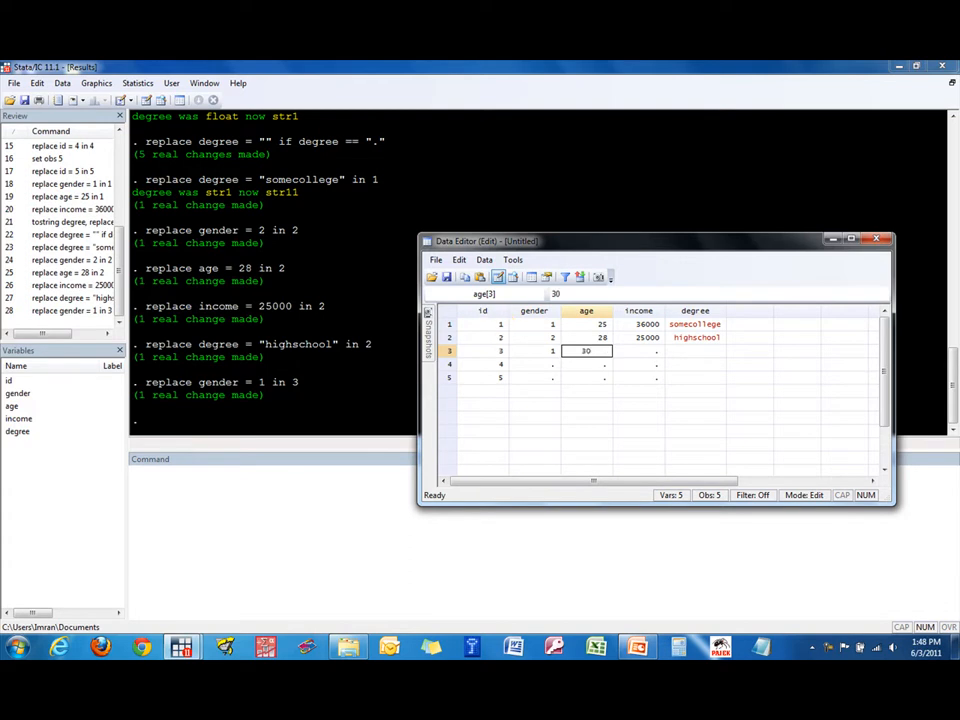
{"action": "key", "text": "Tab"}
{"action": "type", "text": "30000"}
{"action": "key", "text": "Tab"}
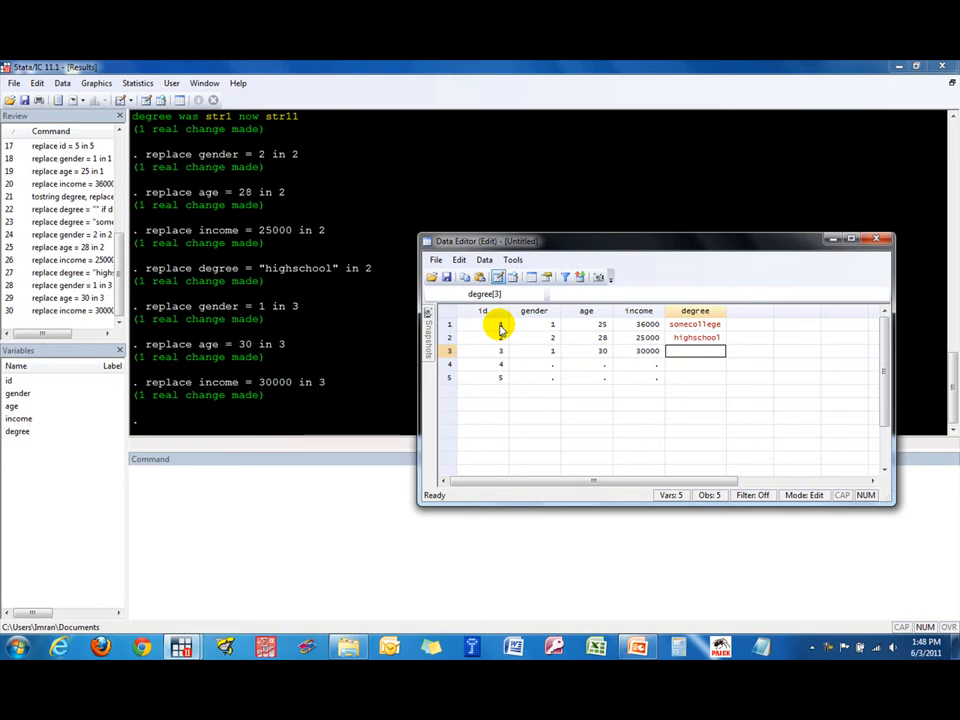
{"action": "type", "text": "bach"}
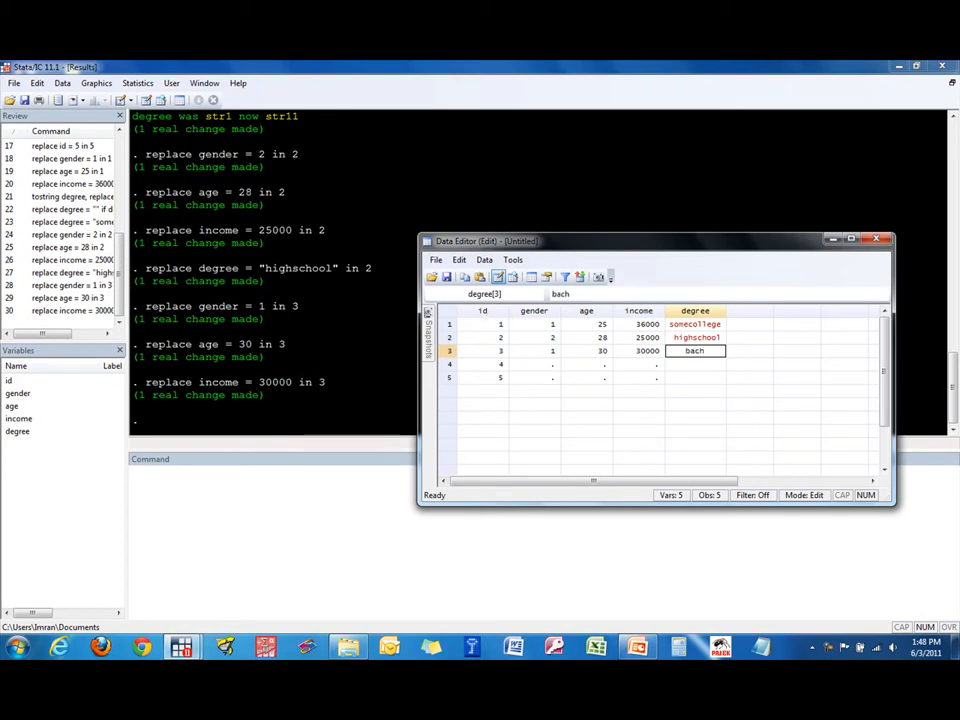
{"action": "type", "text": "elors"}
{"action": "key", "text": "Return"}
Fill in the fourth observation with gender 2, age 35, income 50000 and degree masters.
{"action": "key", "text": "Left"}
{"action": "key", "text": "Left"}
{"action": "key", "text": "Left"}
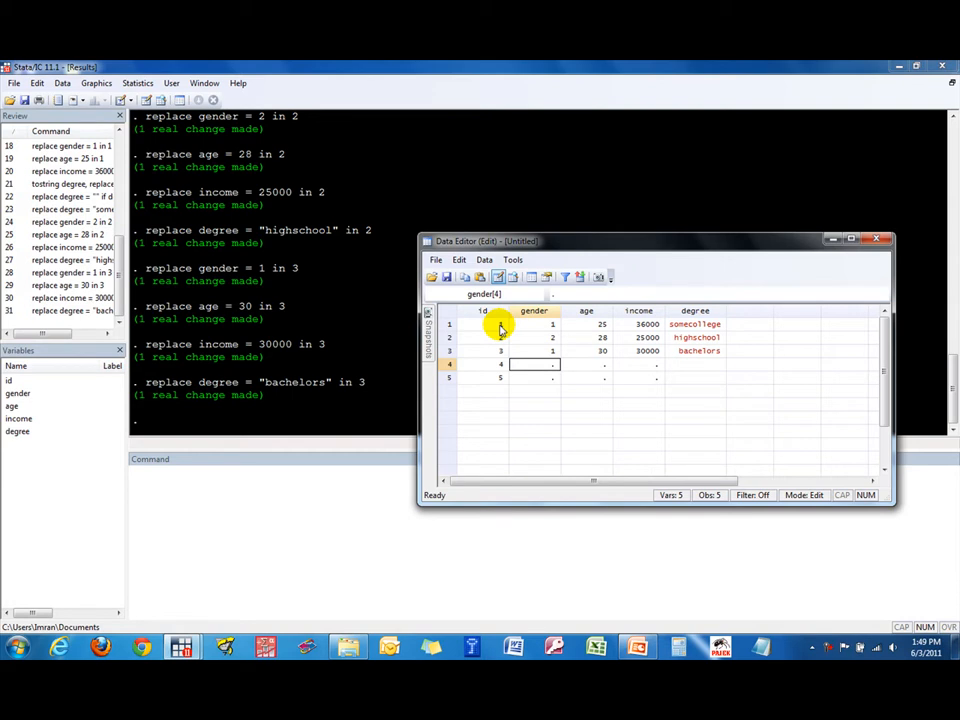
{"action": "type", "text": "2"}
{"action": "key", "text": "Tab"}
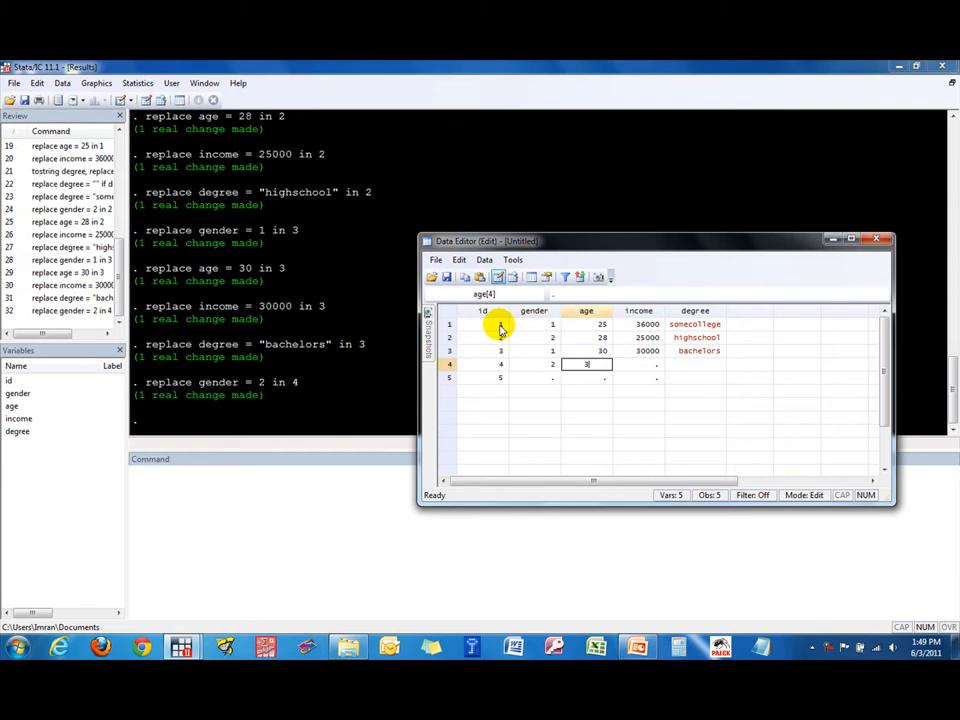
{"action": "type", "text": "35"}
{"action": "key", "text": "Tab"}
{"action": "type", "text": "50000"}
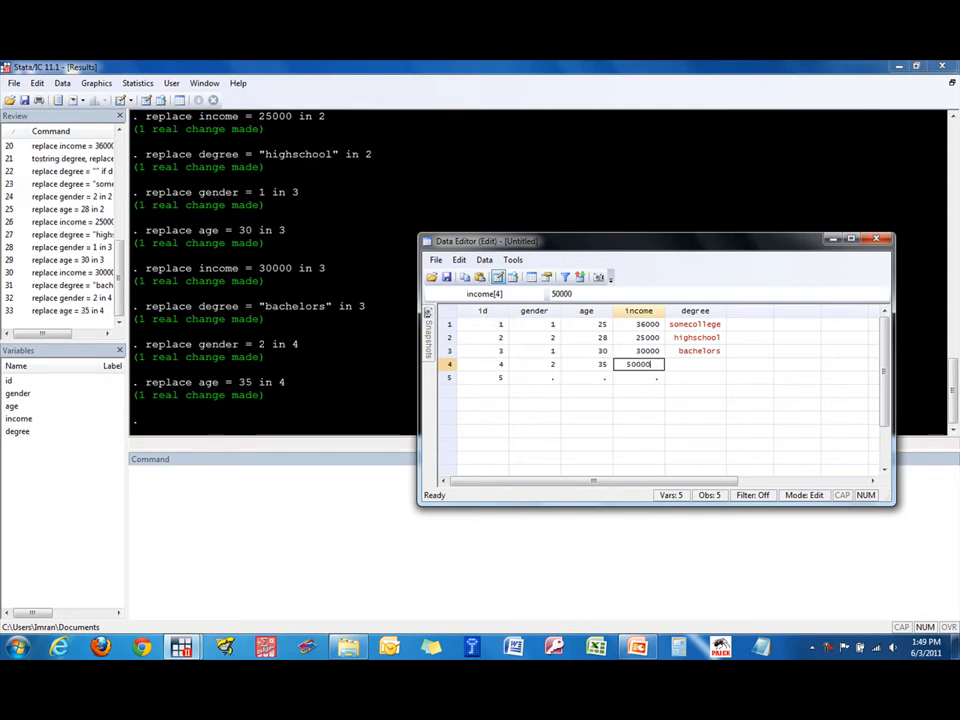
{"action": "key", "text": "Tab"}
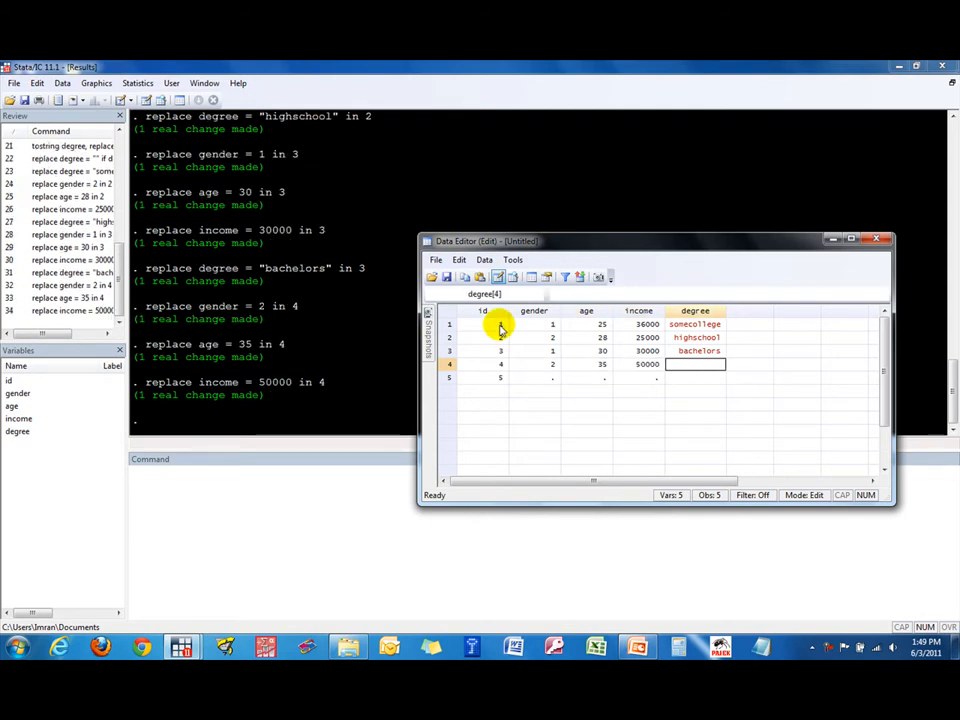
{"action": "type", "text": "masters"}
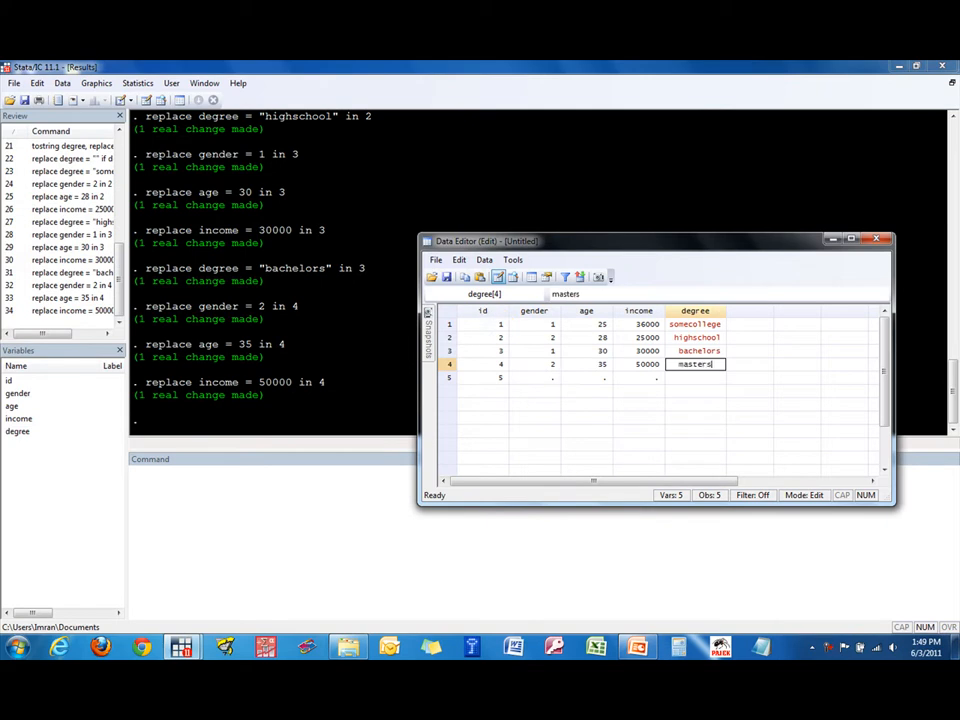
{"action": "key", "text": "Return"}
Fill in the fifth observation with gender 2, age 32, income 80000 and degree phd.
{"action": "key", "text": "Left"}
{"action": "key", "text": "Left"}
{"action": "key", "text": "Left"}
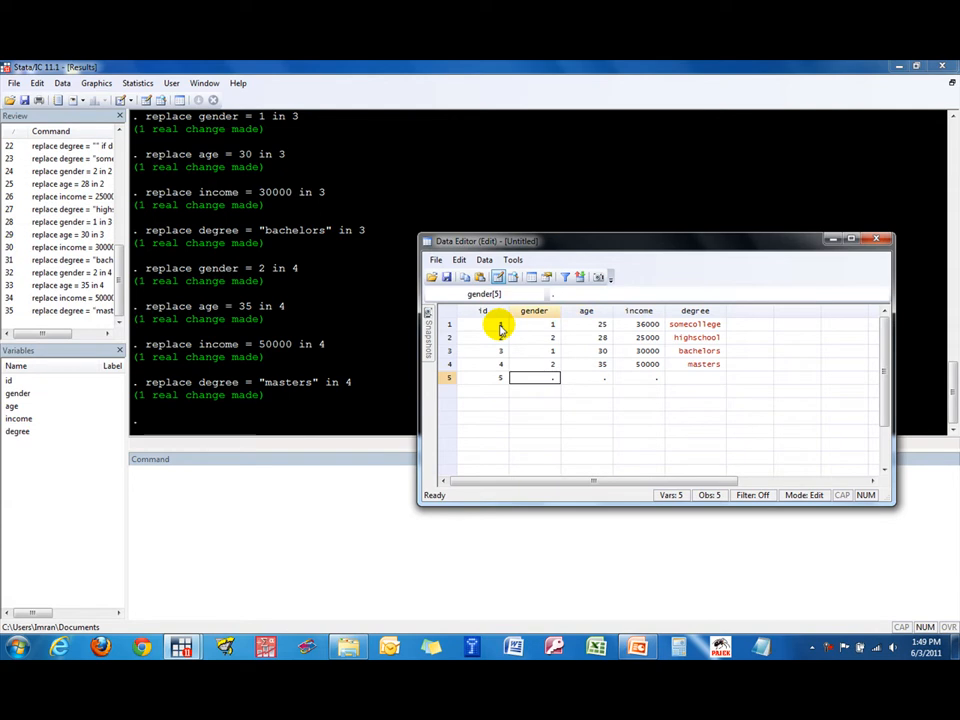
{"action": "type", "text": "2"}
{"action": "key", "text": "Tab"}
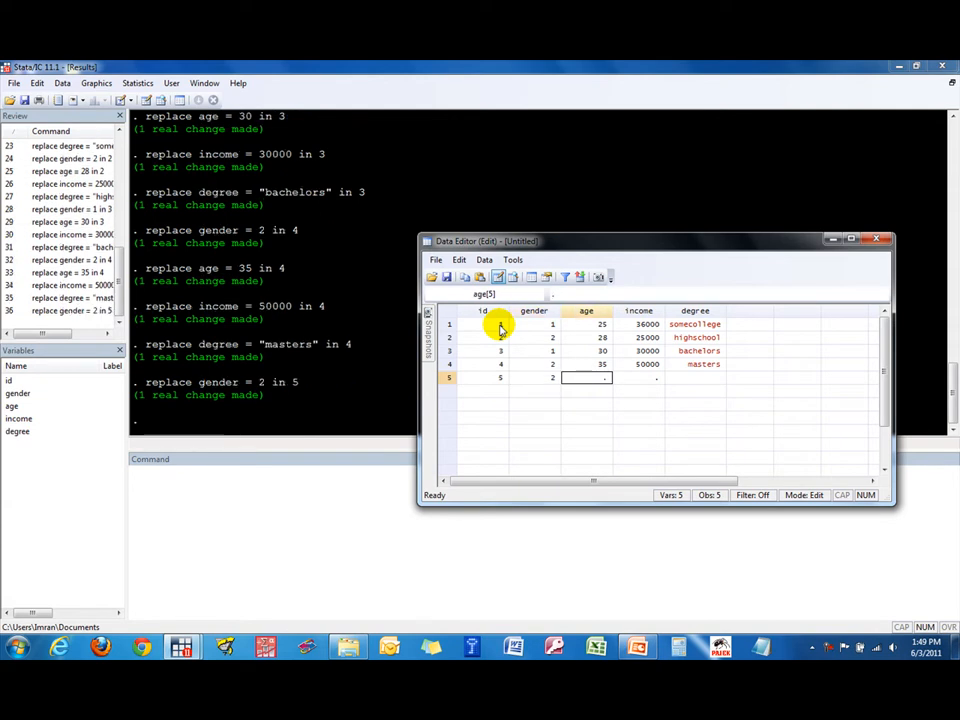
{"action": "type", "text": "32"}
{"action": "key", "text": "Tab"}
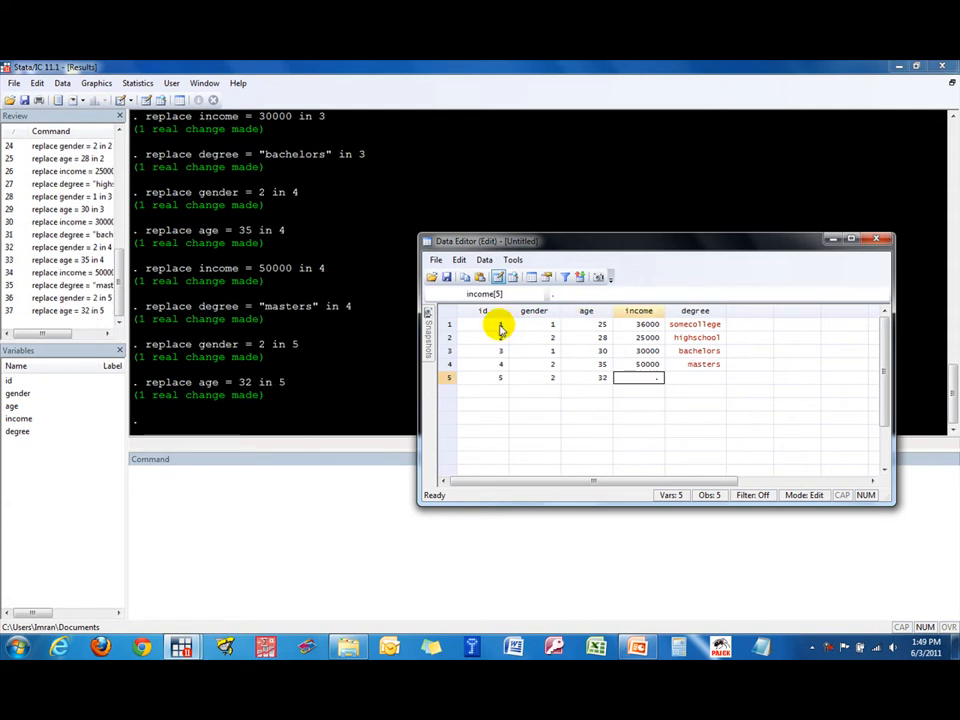
{"action": "type", "text": "80000"}
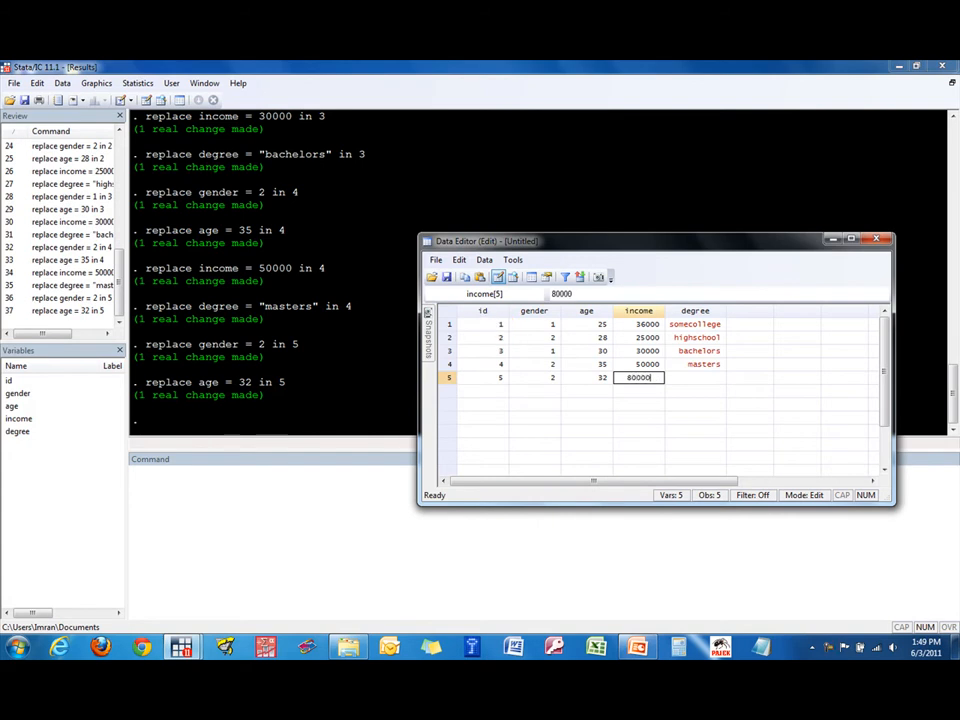
{"action": "key", "text": "Tab"}
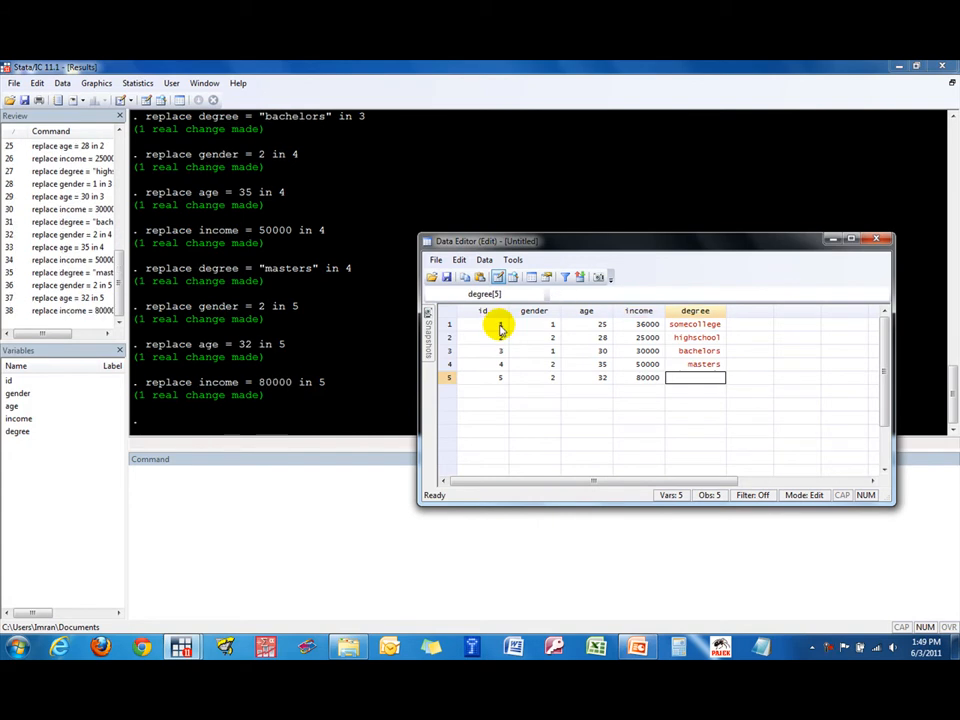
{"action": "type", "text": "phd"}
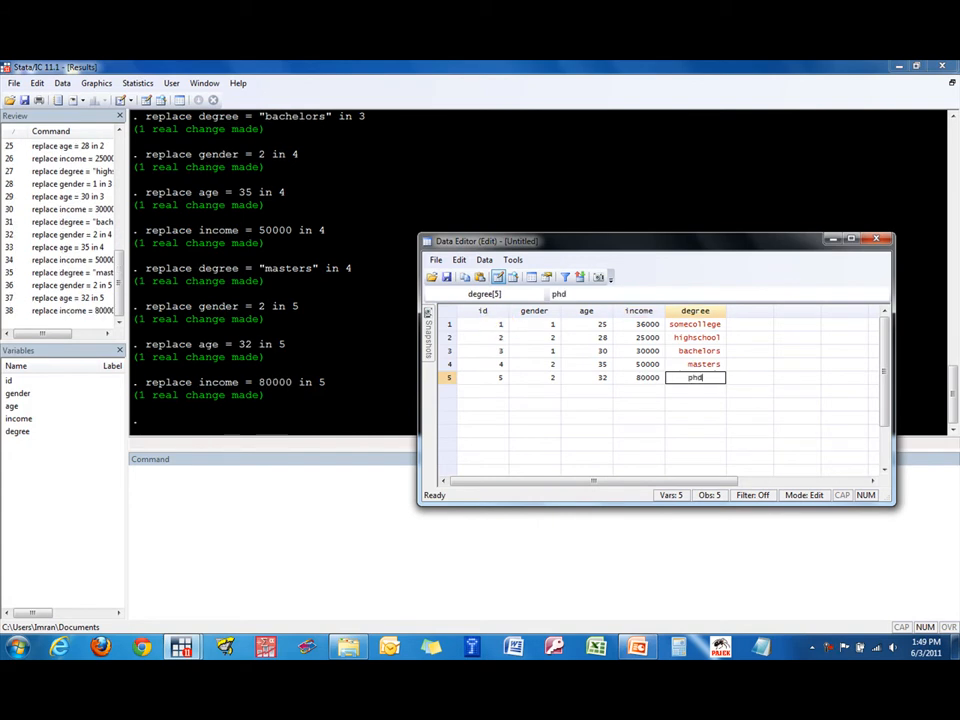
{"action": "key", "text": "Return"}
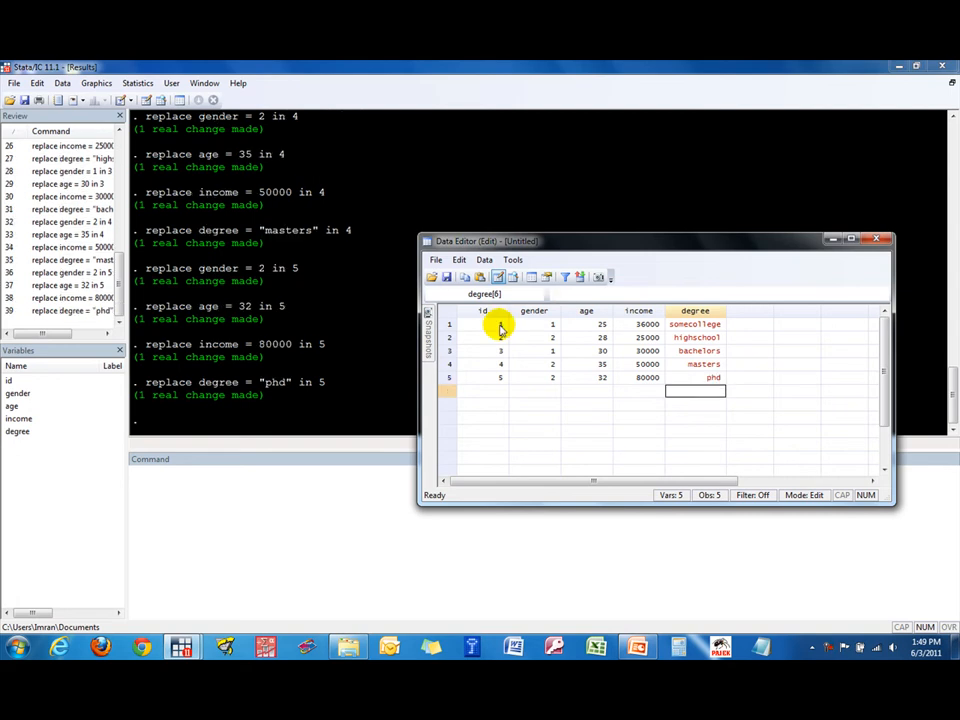